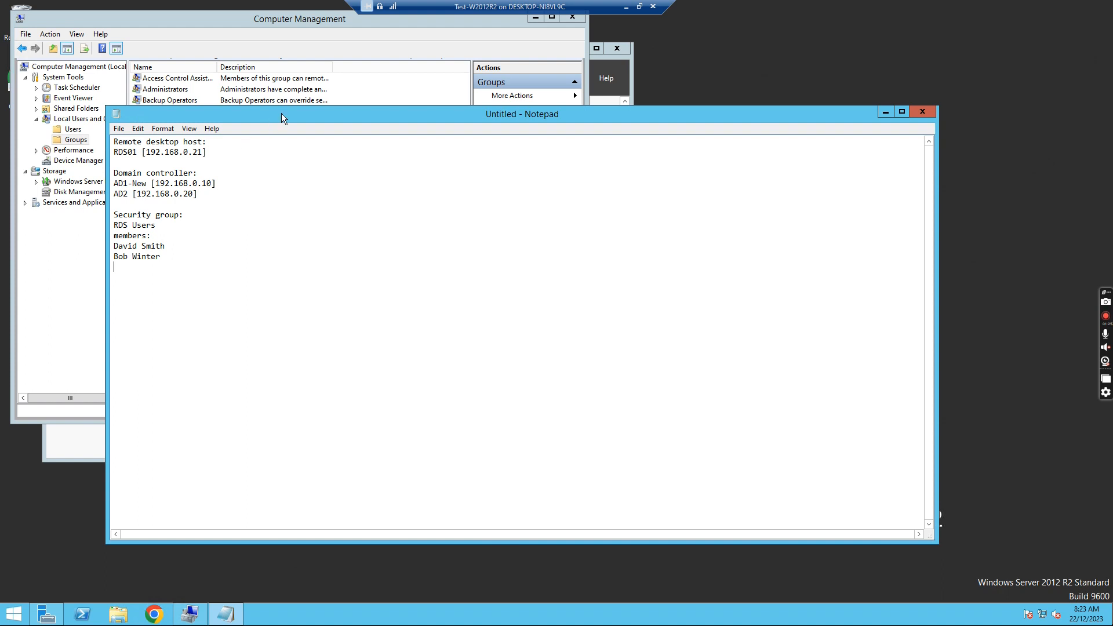
pyautogui.moveTo(306, 115); pyautogui.dragTo(317, 135)
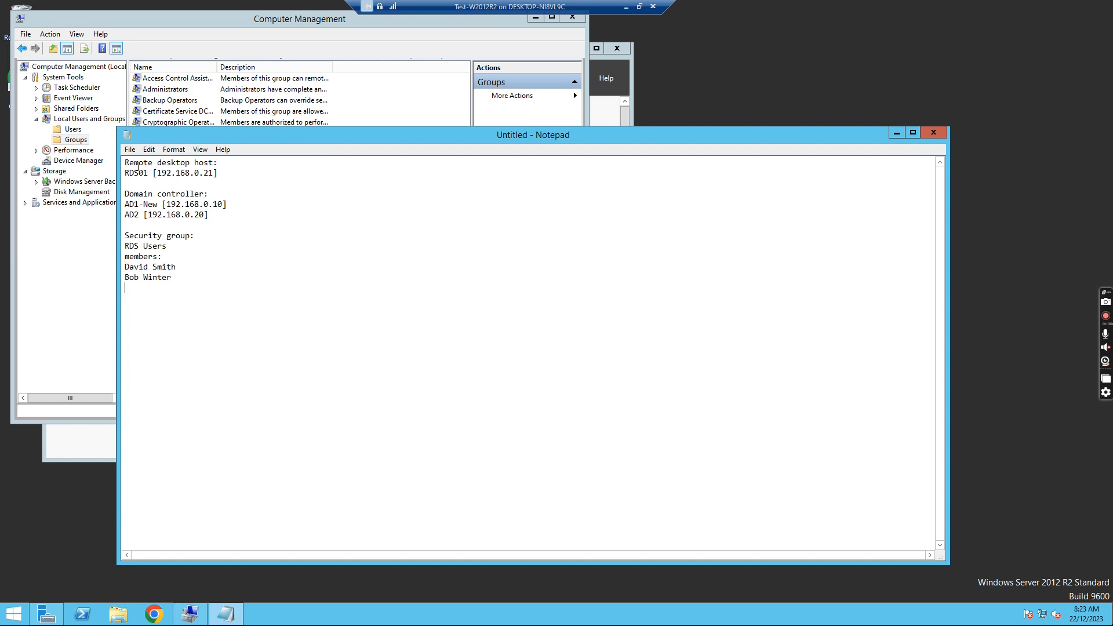
pyautogui.moveTo(126, 169); pyautogui.dragTo(259, 172)
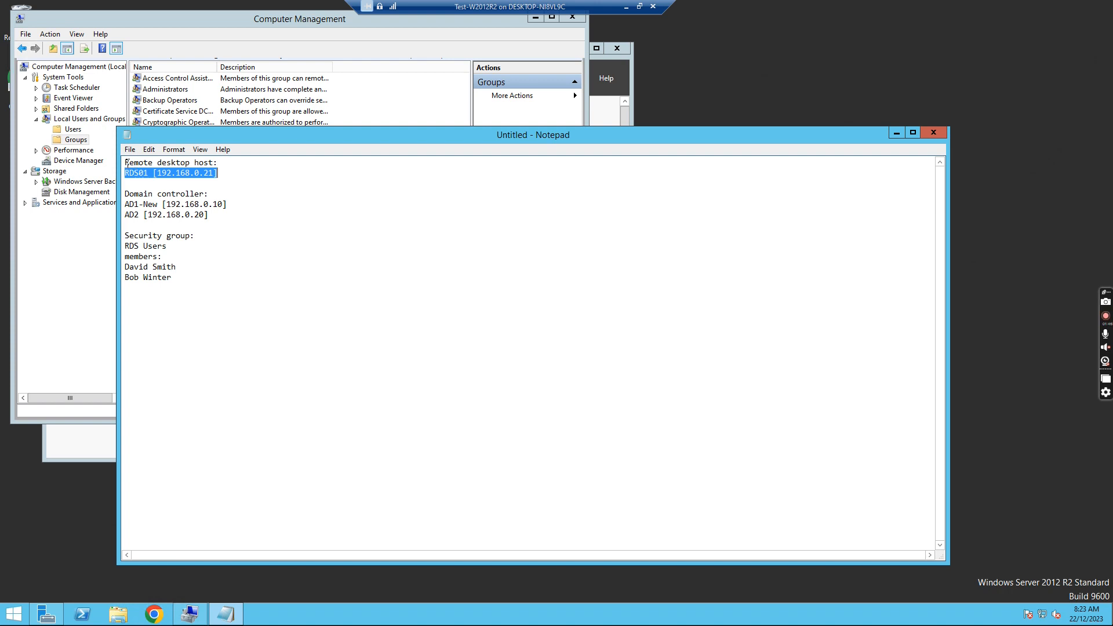
pyautogui.moveTo(123, 163); pyautogui.dragTo(256, 152)
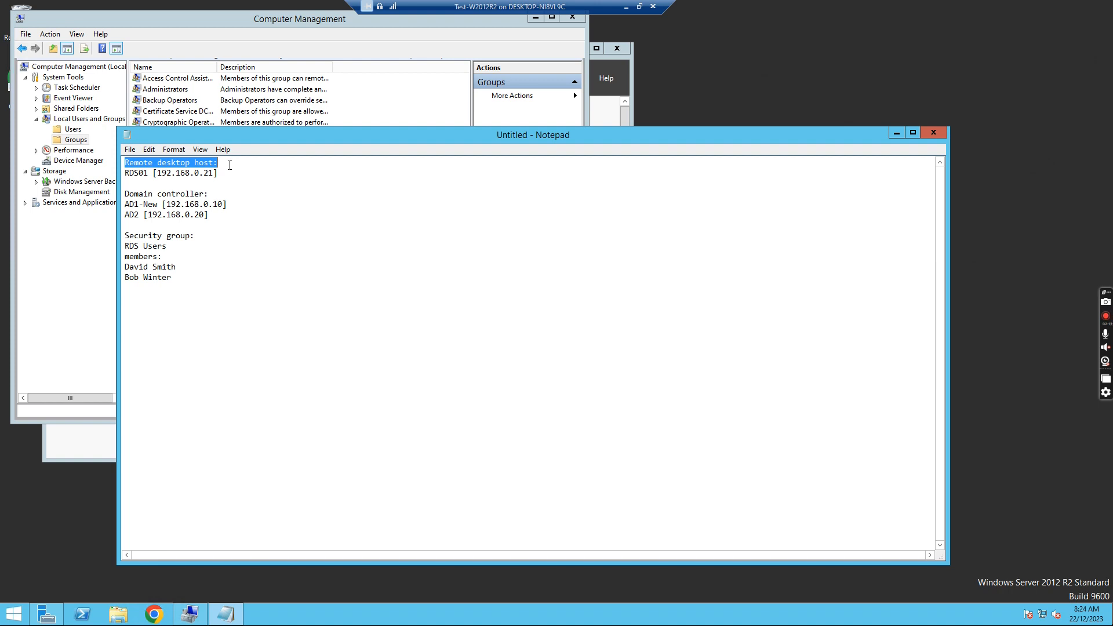
pyautogui.click(181, 302)
pyautogui.press('Return')
pyautogui.write('create a local user')
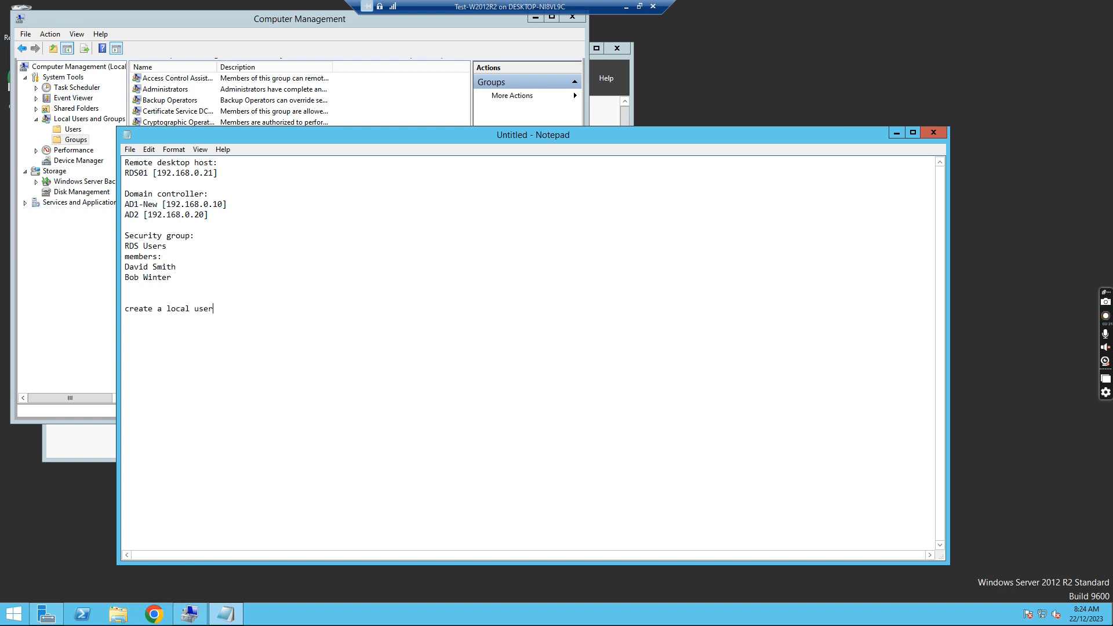
pyautogui.write(' account')
pyautogui.write('re')
pyautogui.press('BackSpace')
pyautogui.write('dstest')
pyautogui.write(',rem')
pyautogui.press('BackSpace')
pyautogui.press('BackSpace')
pyautogui.press('BackSpace')
pyautogui.write('re')
pyautogui.write('s')
pyautogui.write('test to')
pyautogui.write(' t')
pyautogui.write('em')
pyautogui.write('ote')
pyautogui.write(' desktopo')
pyautogui.press('BackSpace')
pyautogui.write('users group')
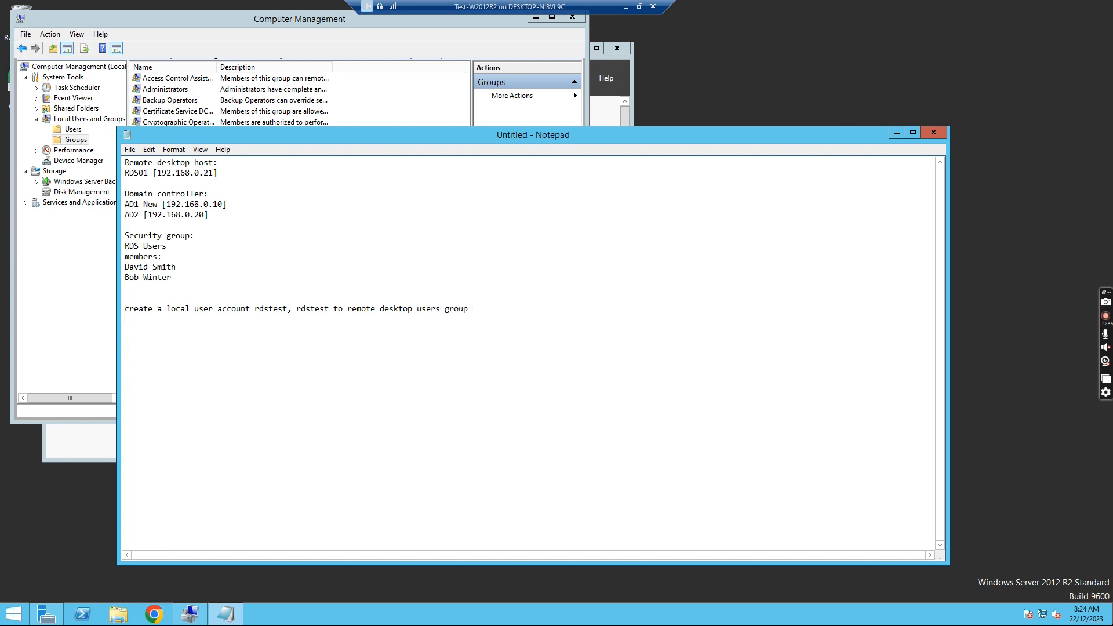
pyautogui.moveTo(392, 143); pyautogui.dragTo(652, 132)
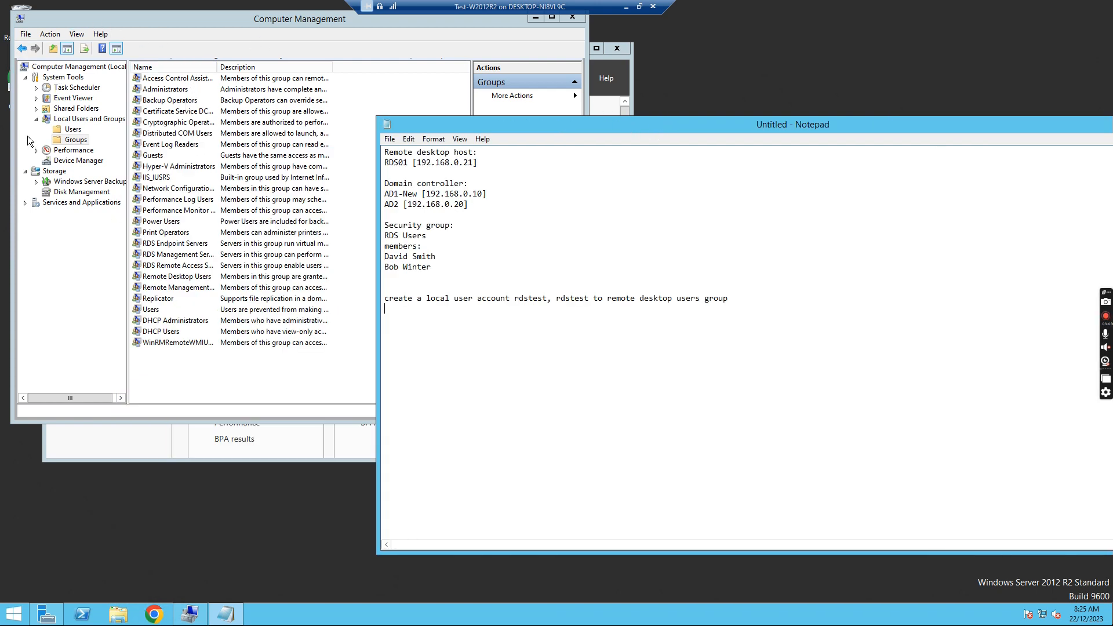
# - Start a new local user rdstest with 'must change password at next logon' cleared; the first attempt hits a password policy error
pyautogui.click(74, 130)
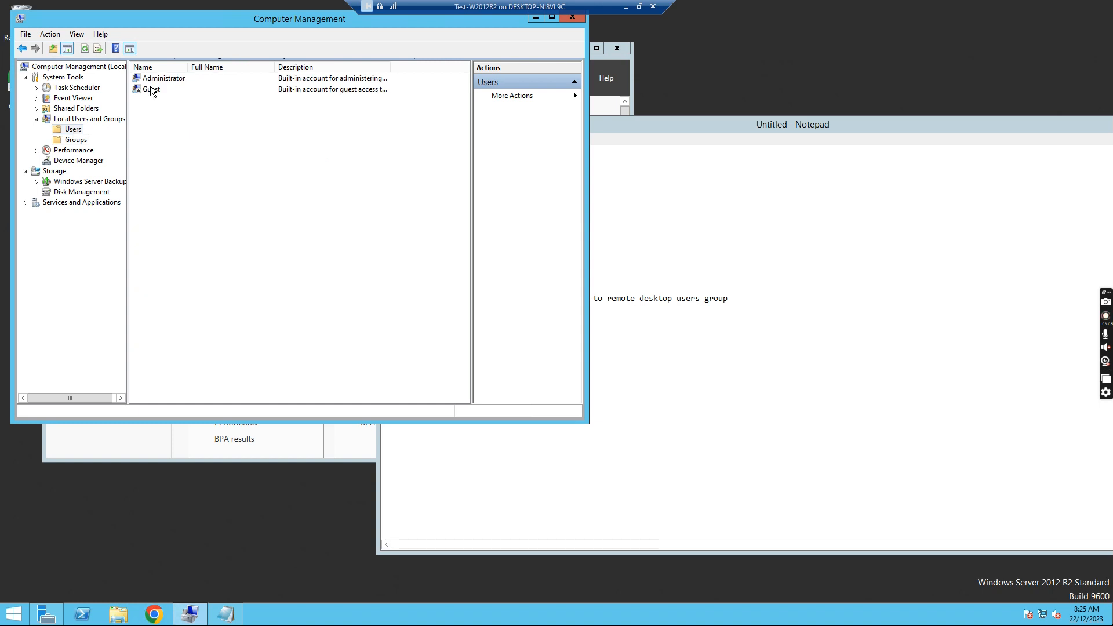
pyautogui.rightClick(158, 119)
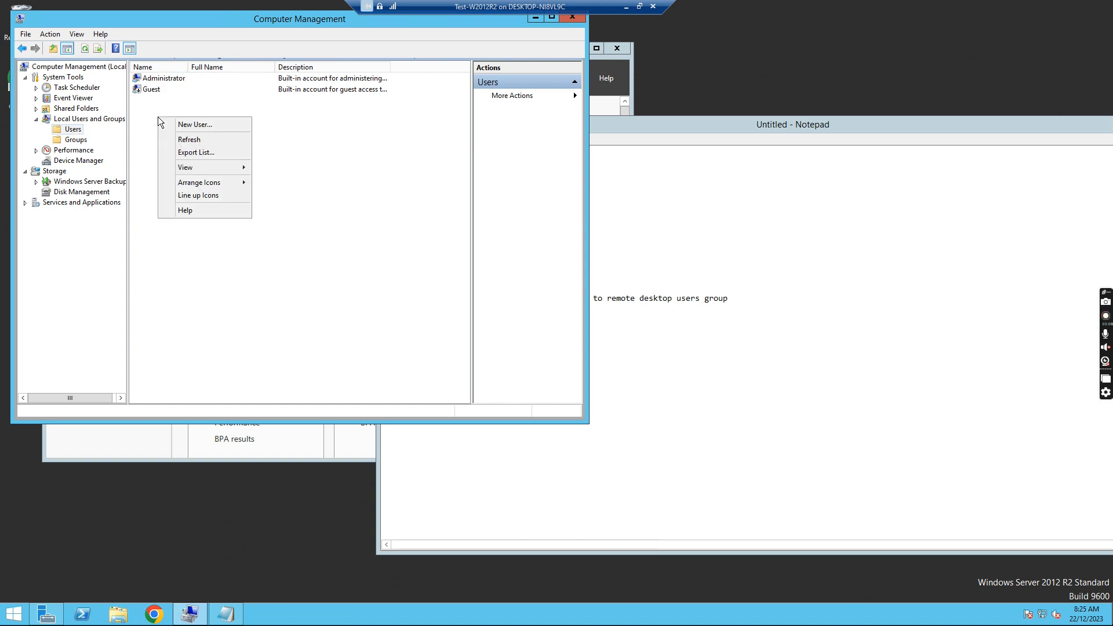
pyautogui.click(193, 125)
pyautogui.write('re')
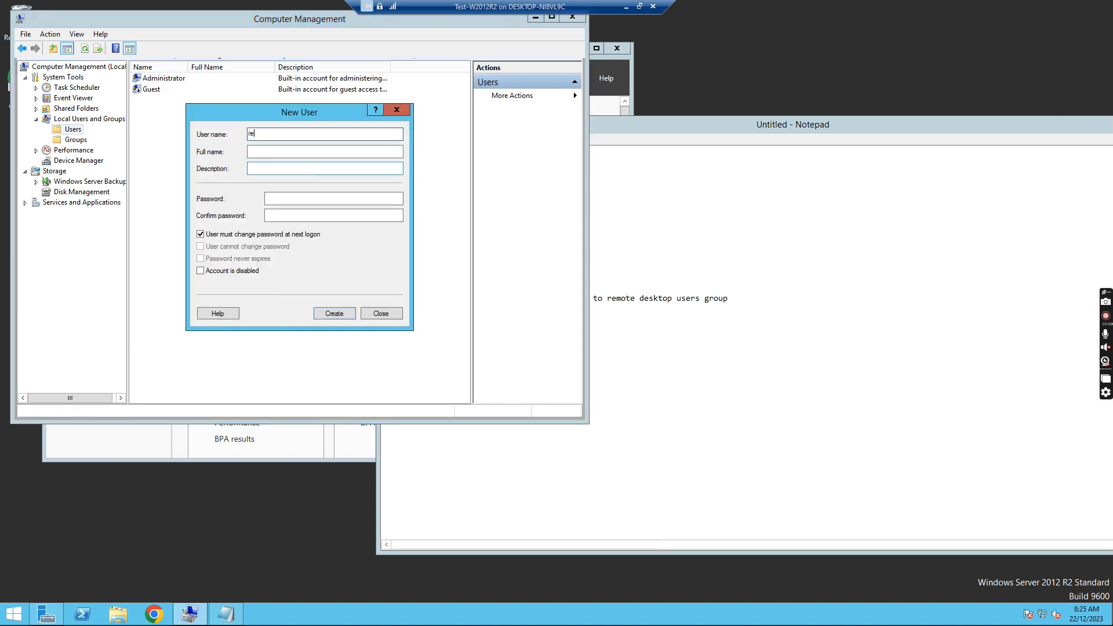
pyautogui.write('stst')
pyautogui.press('BackSpace')
pyautogui.press('BackSpace')
pyautogui.click(200, 234)
pyautogui.click(274, 153)
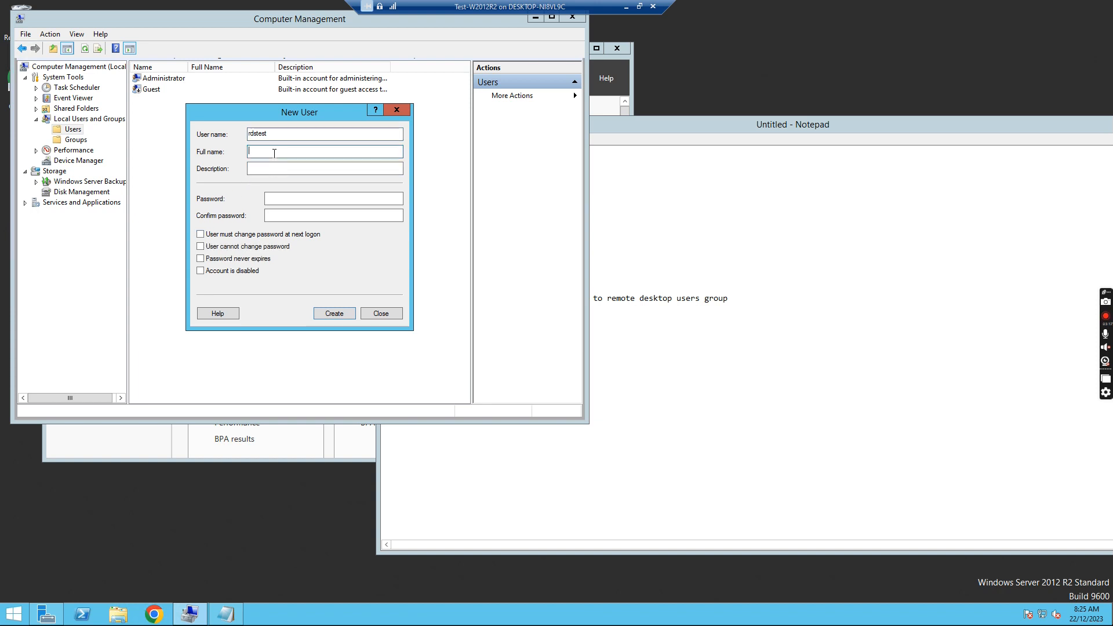
pyautogui.write('P@ssw0rd')
pyautogui.press('Tab')
pyautogui.write('P@ssw')
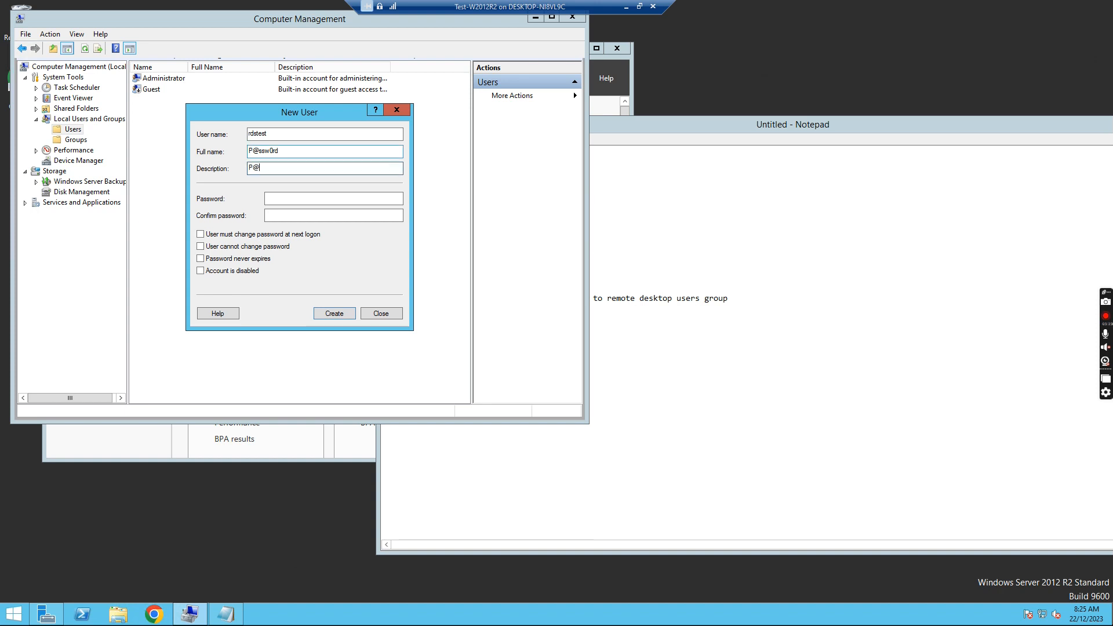
pyautogui.write('0rd')
pyautogui.press('Return')
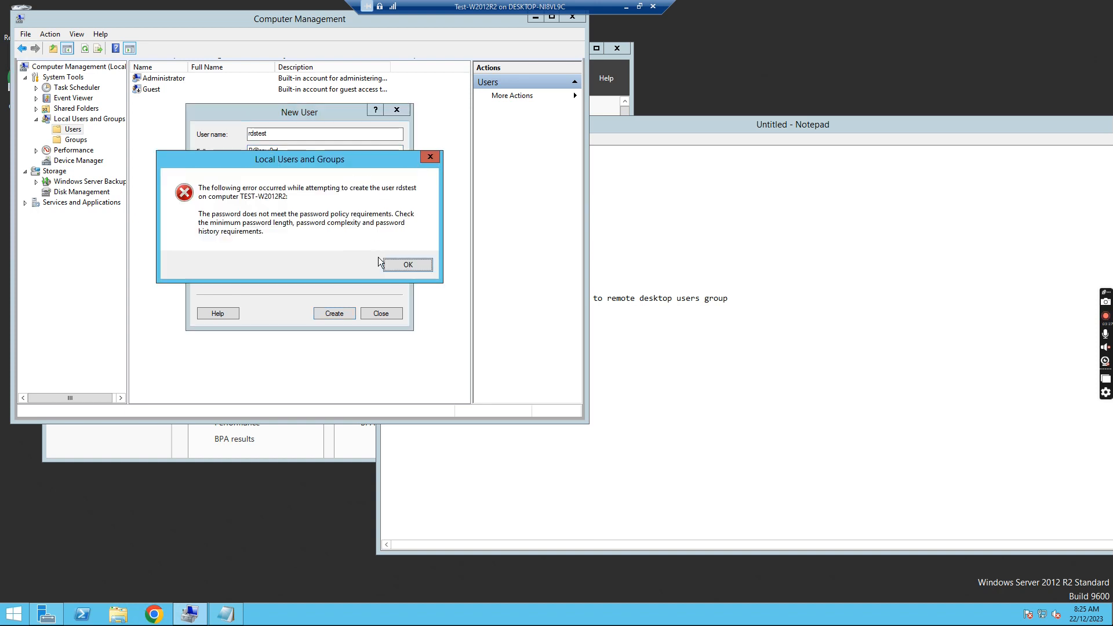
pyautogui.click(408, 265)
# - Set the full name to rdstest, clear the description, enter and confirm the password, and create the account
pyautogui.moveTo(295, 152); pyautogui.dragTo(249, 153)
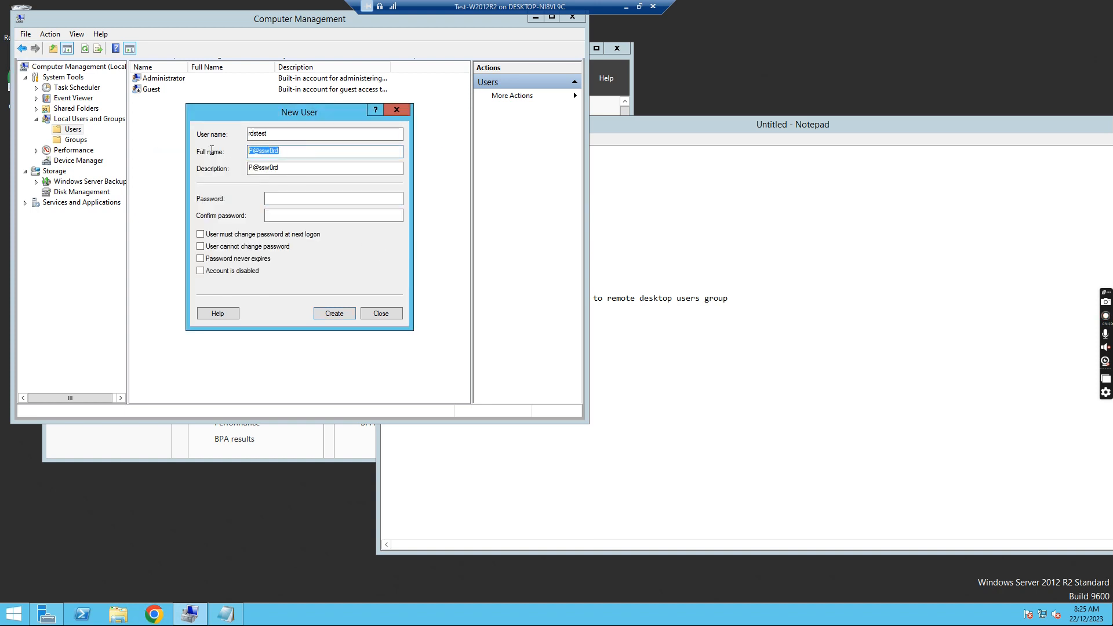
pyautogui.press('BackSpace')
pyautogui.write('rdstest')
pyautogui.moveTo(281, 169); pyautogui.dragTo(218, 170)
pyautogui.press('BackSpace')
pyautogui.click(278, 197)
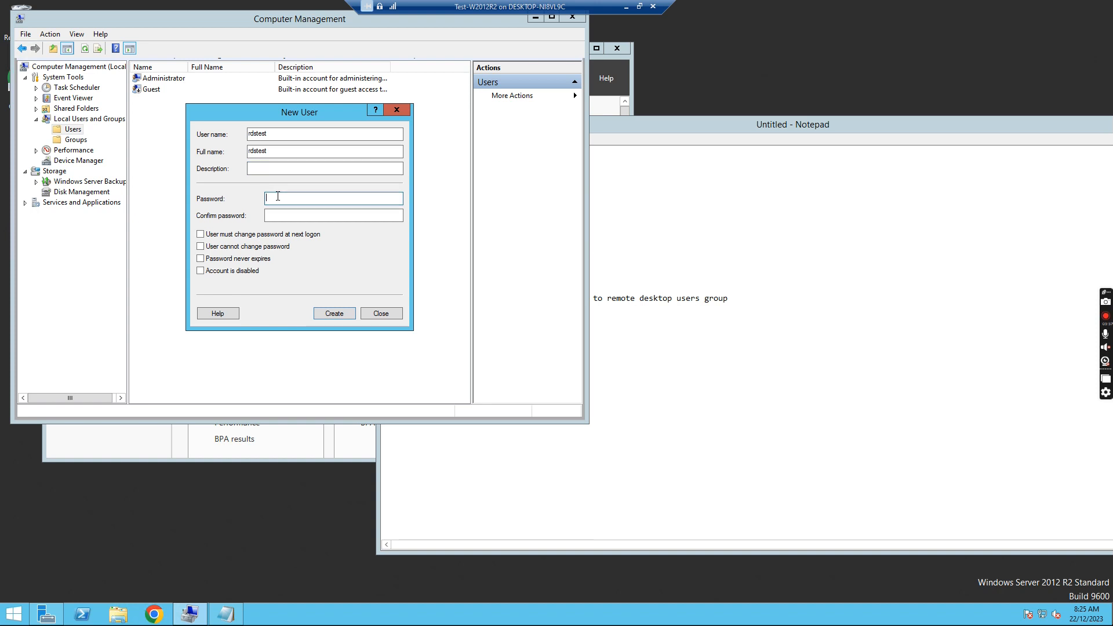
pyautogui.write('P@ssw0rd')
pyautogui.press('Tab')
pyautogui.write('P@ss')
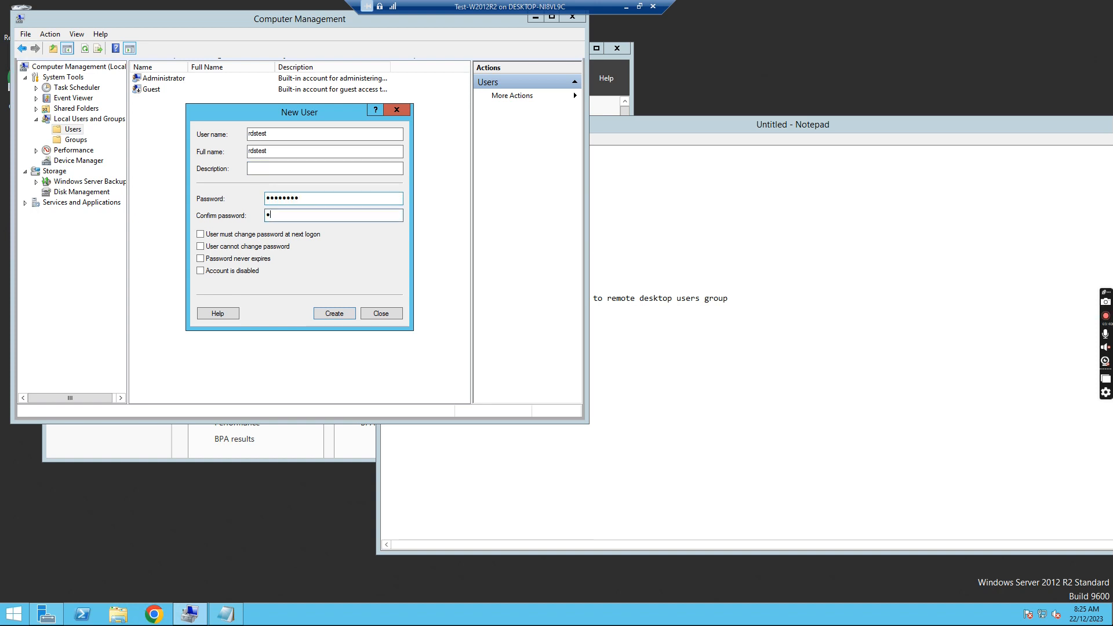
pyautogui.write('w0rd')
pyautogui.press('Return')
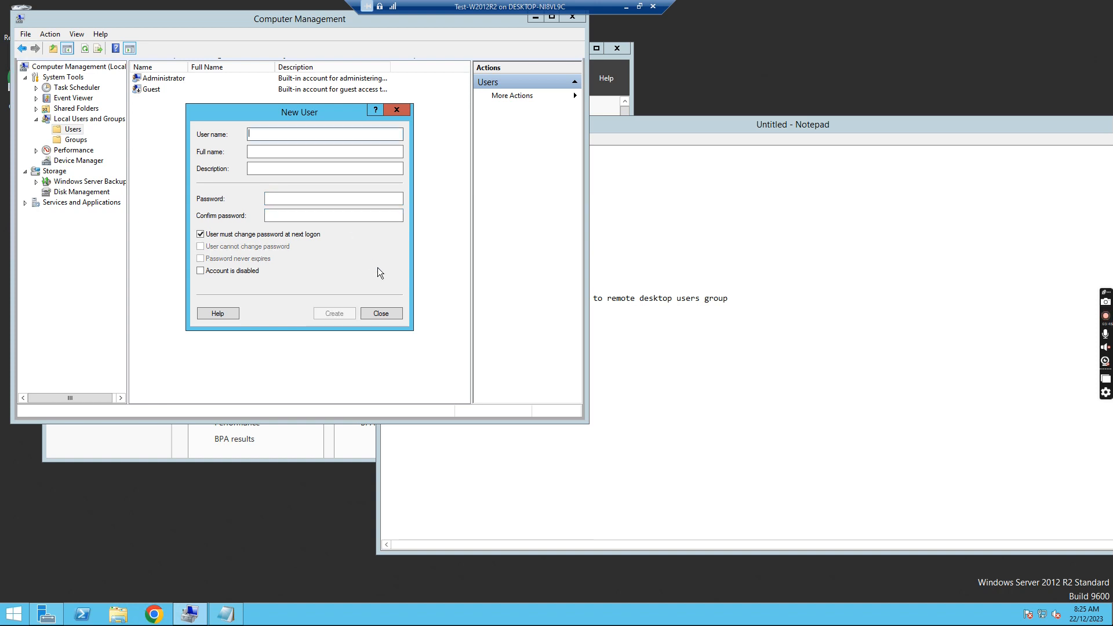
pyautogui.click(383, 312)
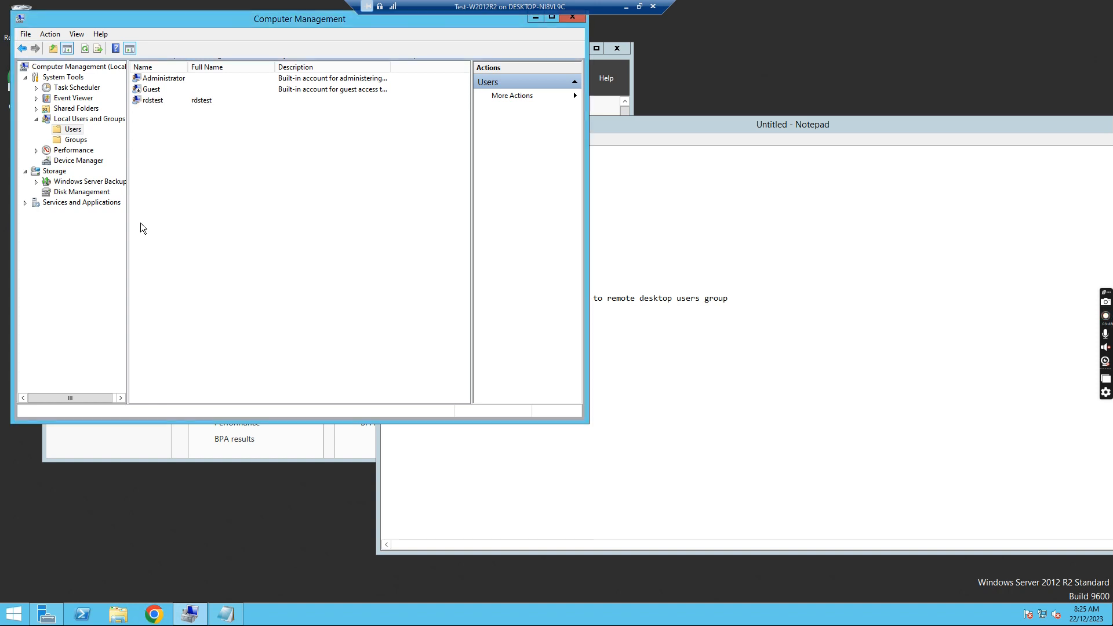
# - Open Remote Desktop Users properties and add a member, with the search location set to TEST-W2012R2
pyautogui.click(75, 140)
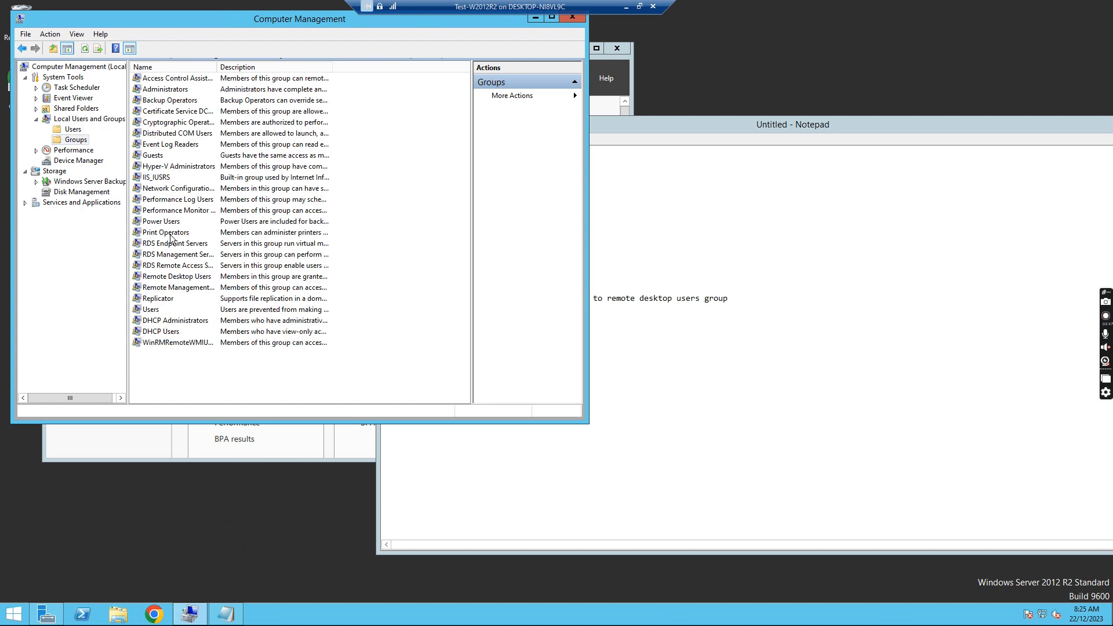
pyautogui.doubleClick(190, 278)
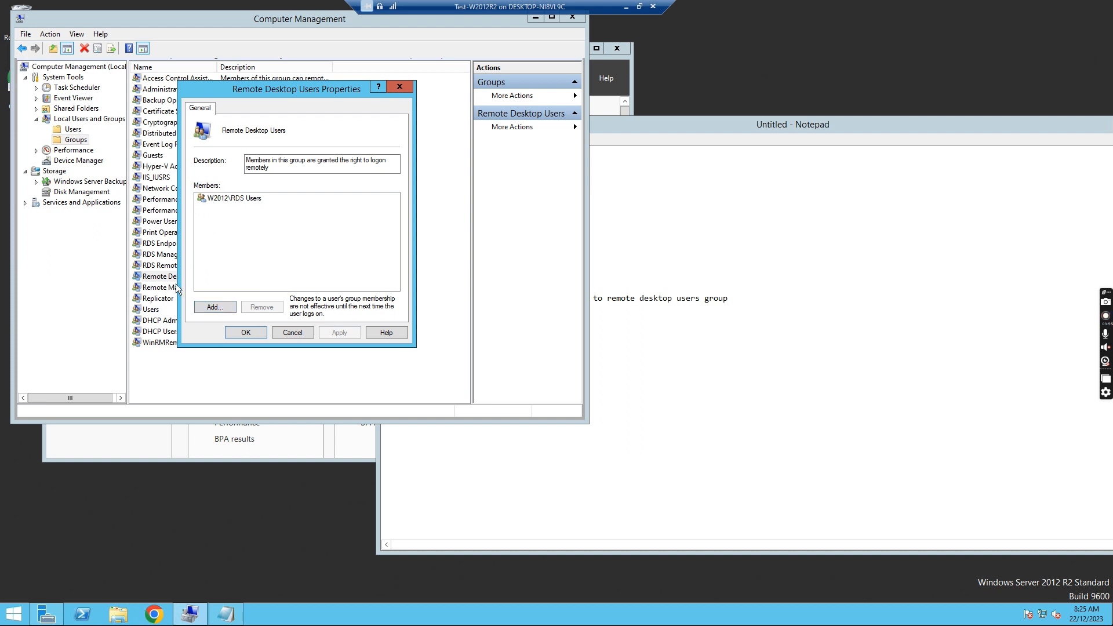
pyautogui.click(210, 307)
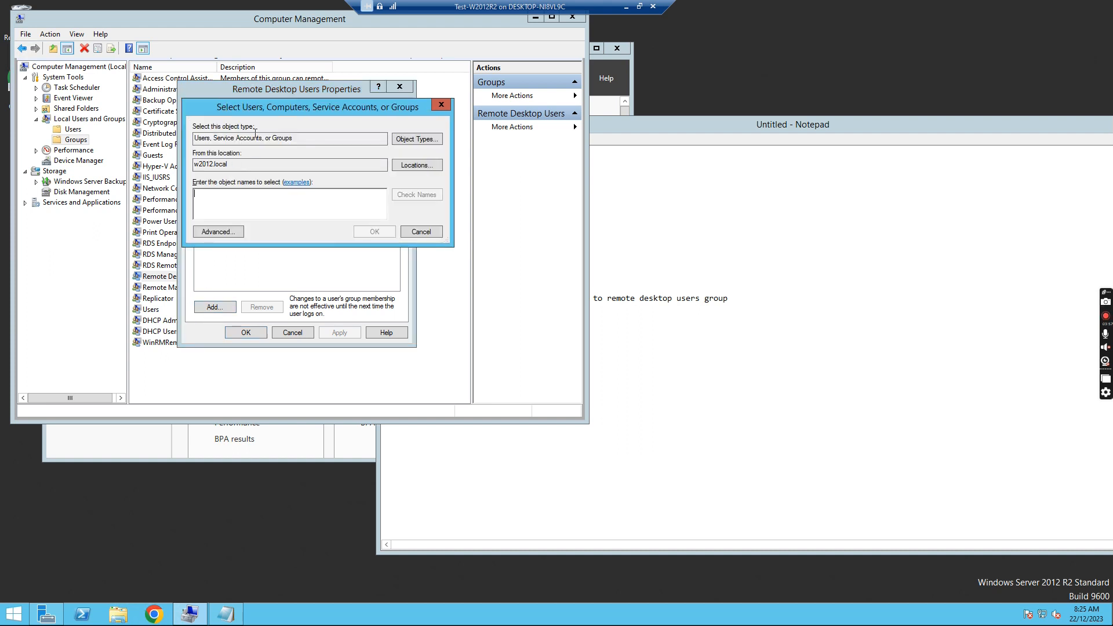
pyautogui.moveTo(276, 109); pyautogui.dragTo(377, 139)
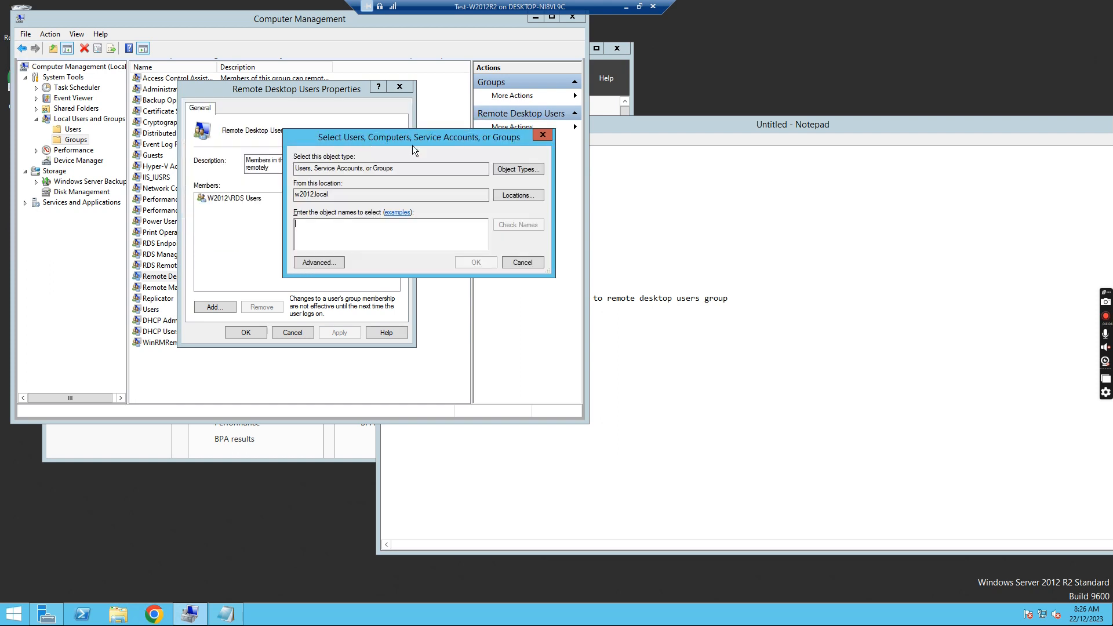
pyautogui.click(519, 199)
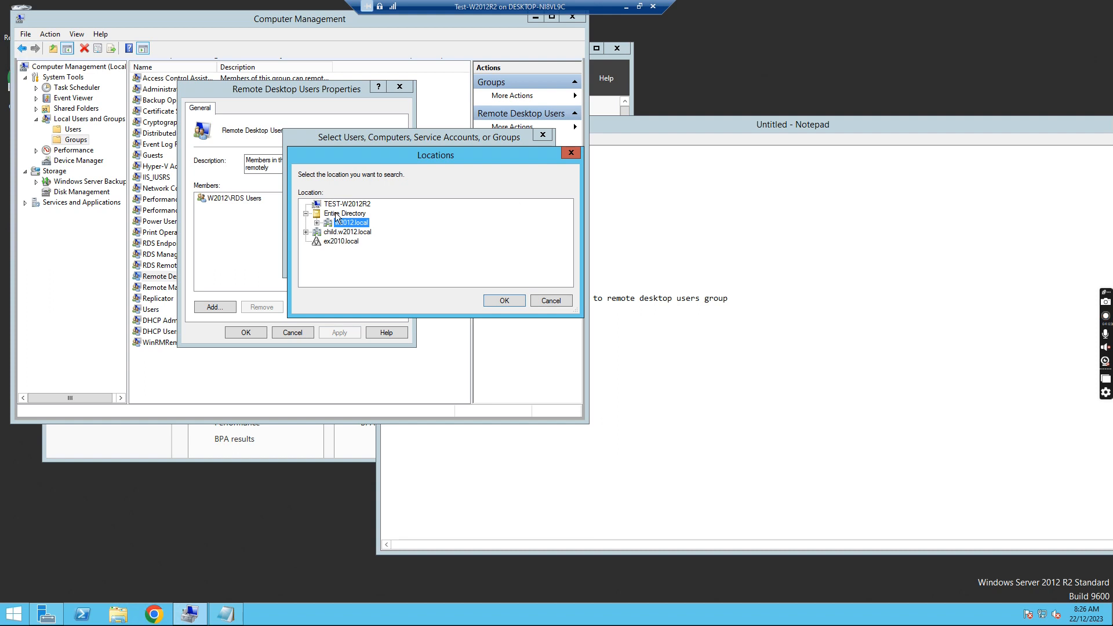
pyautogui.click(351, 204)
pyautogui.click(504, 300)
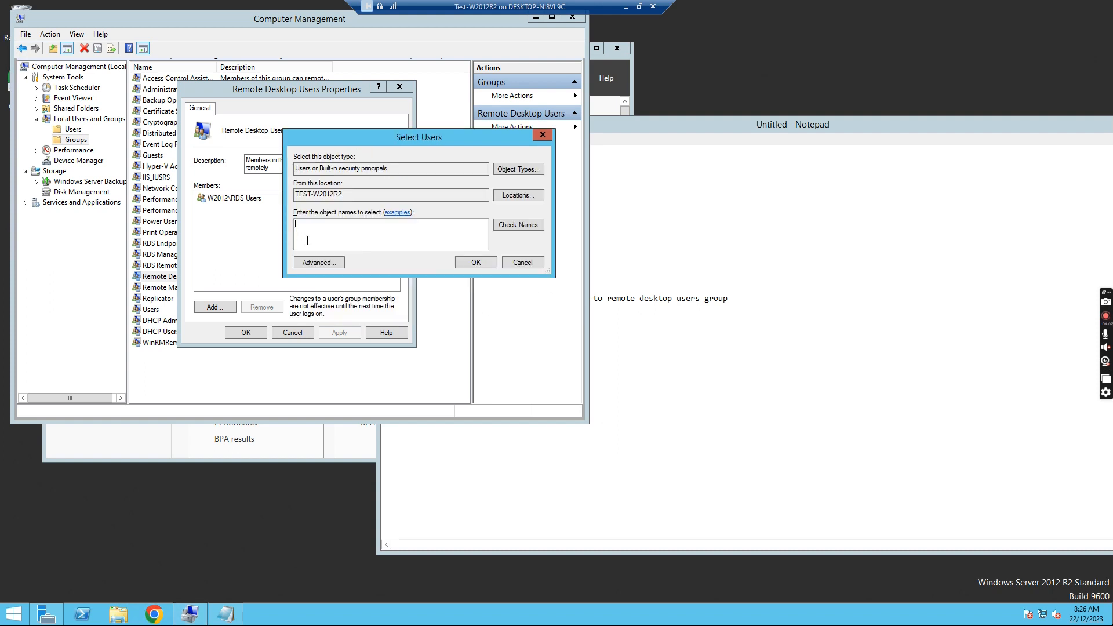
# - Add rdstest to the group and apply the membership change
pyautogui.write('re')
pyautogui.press('BackSpace')
pyautogui.write('dstest')
pyautogui.press('Return')
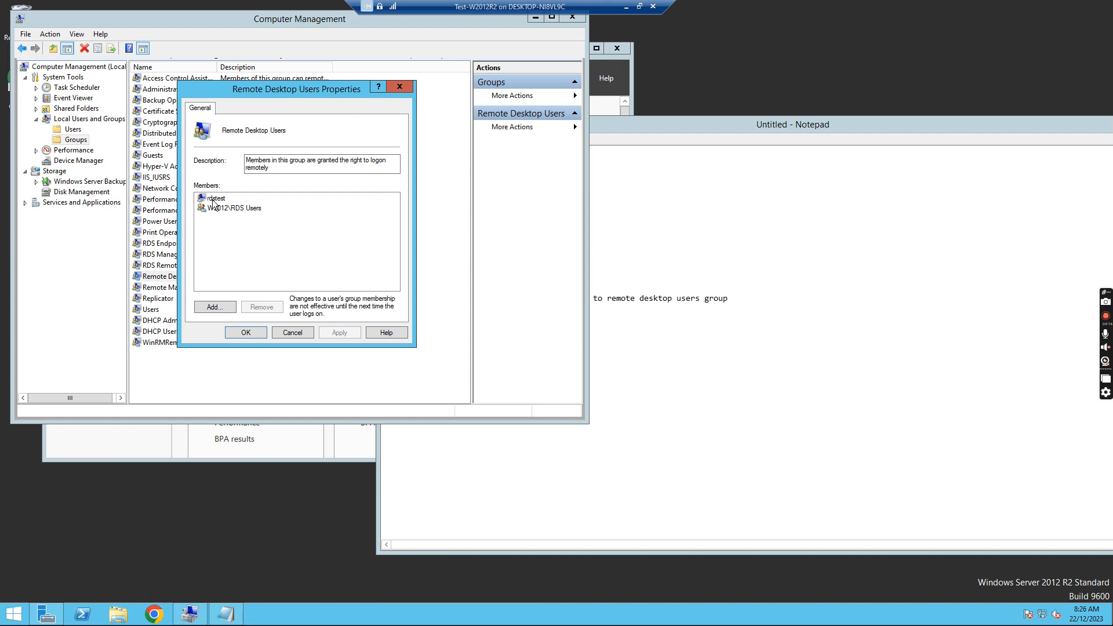
pyautogui.click(250, 328)
pyautogui.click(757, 319)
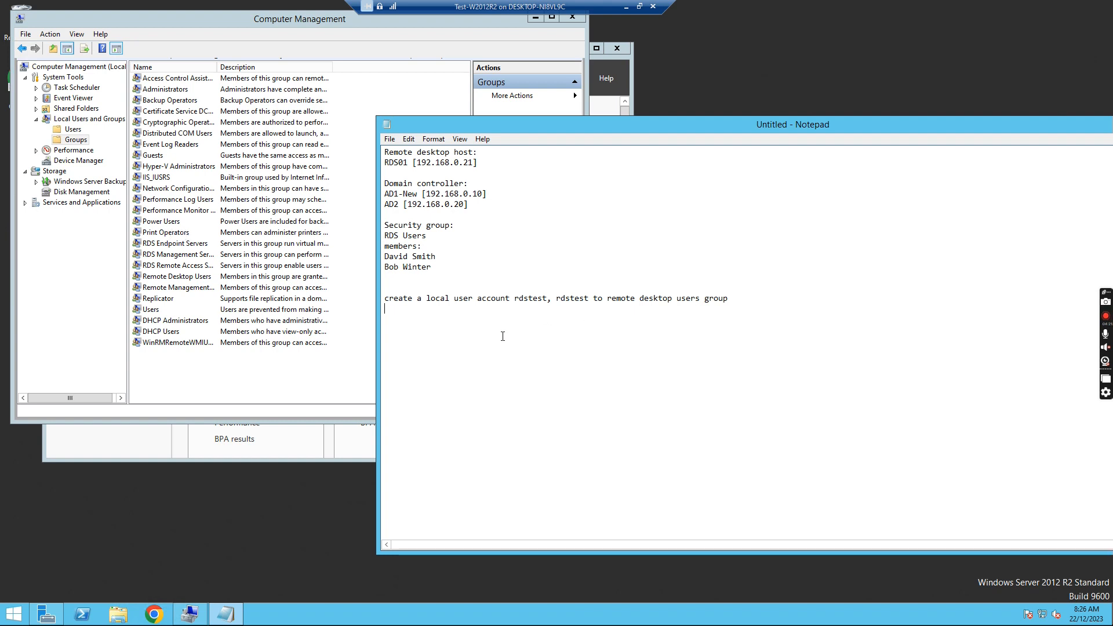
# - Add the note 'rdp to the server with rdstest test successful'
pyautogui.write('rdp to the server with rdstest')
pyautogui.click(545, 312)
pyautogui.write('test succ')
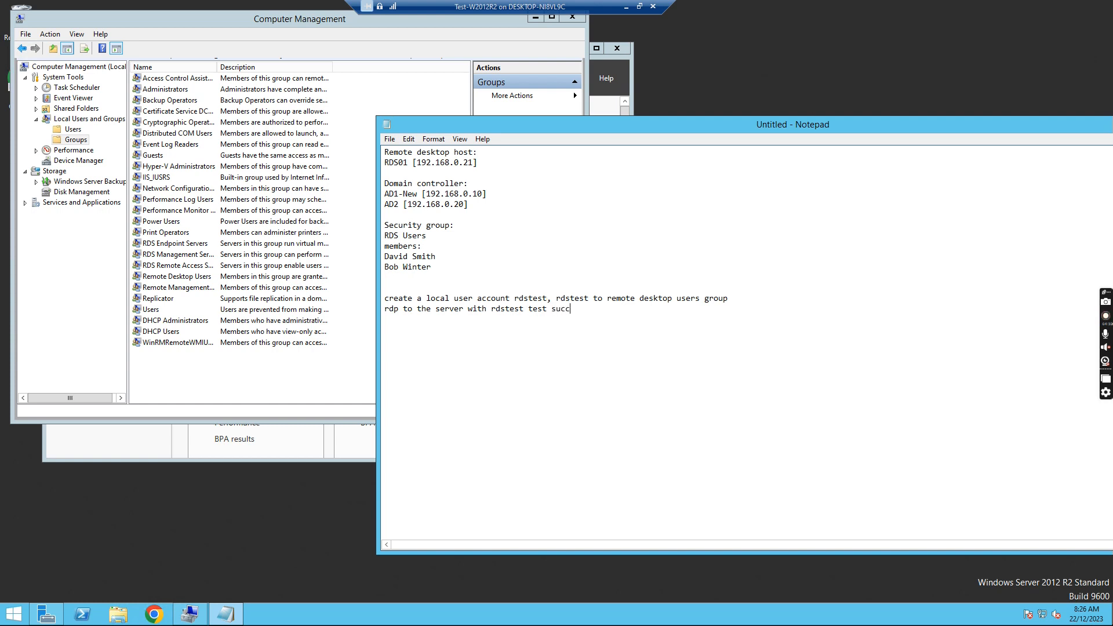
pyautogui.write('essful')
# - Add the next lines 'command prompt' and 'ping w2012.local'
pyautogui.write('com')
pyautogui.press('BackSpace')
pyautogui.press('BackSpace')
pyautogui.write('ommand promptpromp')
pyautogui.press('BackSpace')
pyautogui.press('BackSpace')
pyautogui.press('BackSpace')
pyautogui.press('BackSpace')
pyautogui.press('BackSpace')
pyautogui.write('ping w201')
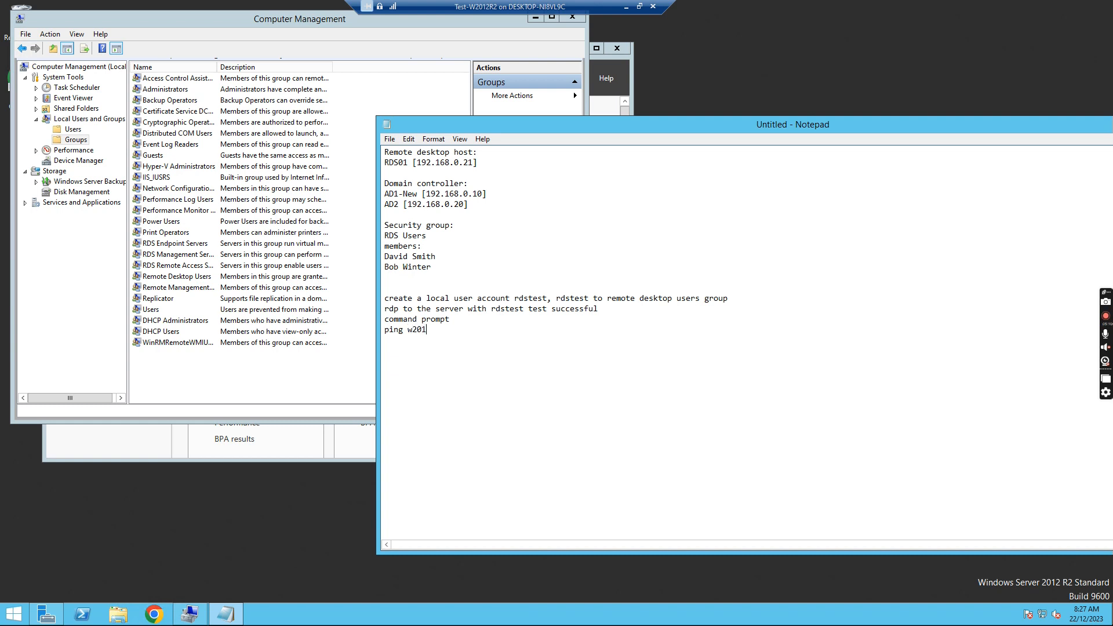
pyautogui.write('2.1ocal')
pyautogui.moveTo(385, 204); pyautogui.dragTo(476, 207)
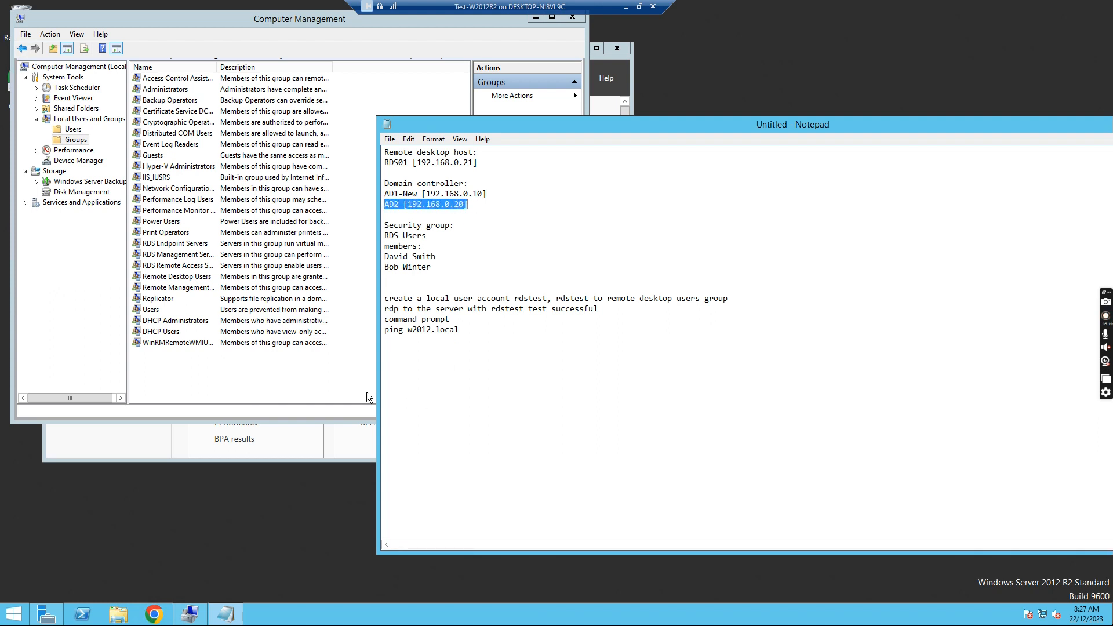
# - Run ping w2012.local in PowerShell, getting four replies from 192.168.1.38 with 0% loss
pyautogui.click(80, 615)
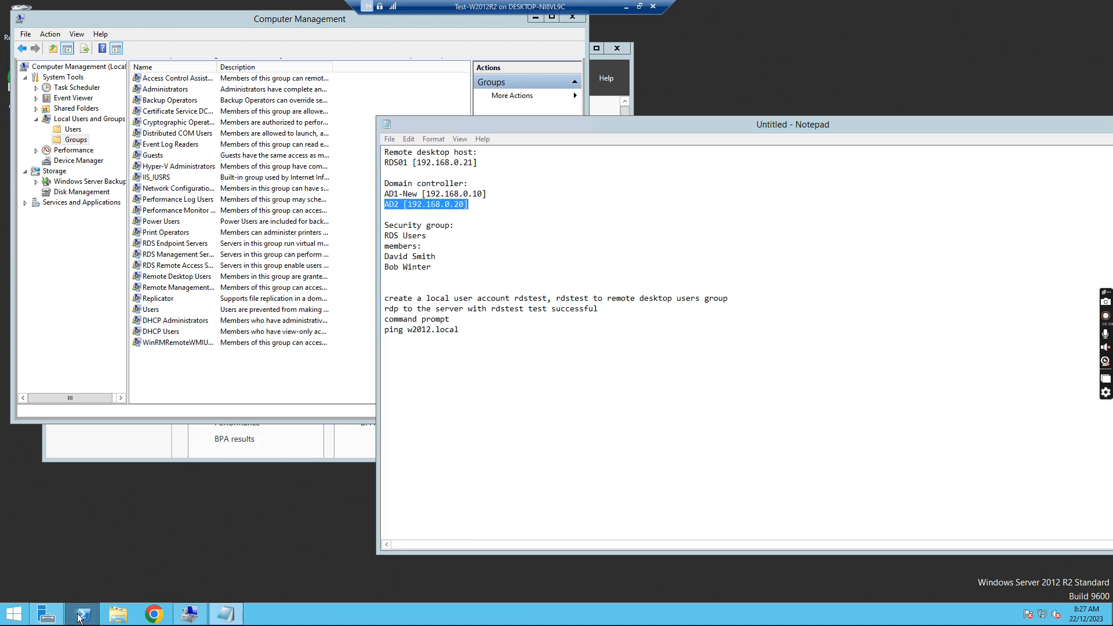
pyautogui.write('ping w')
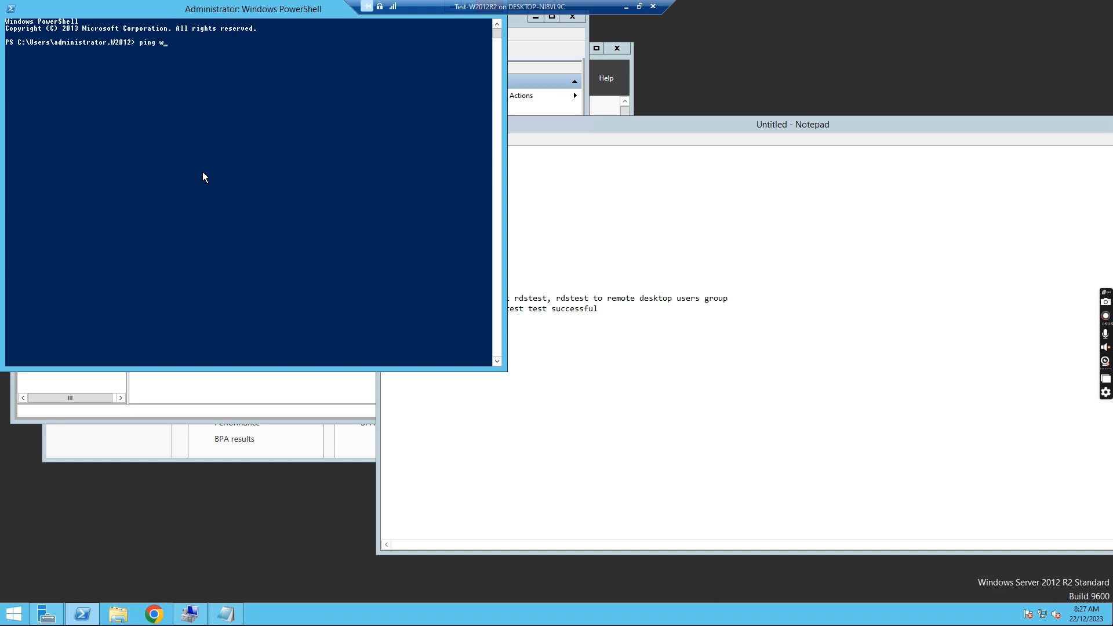
pyautogui.write('2012.local')
pyautogui.press('Return')
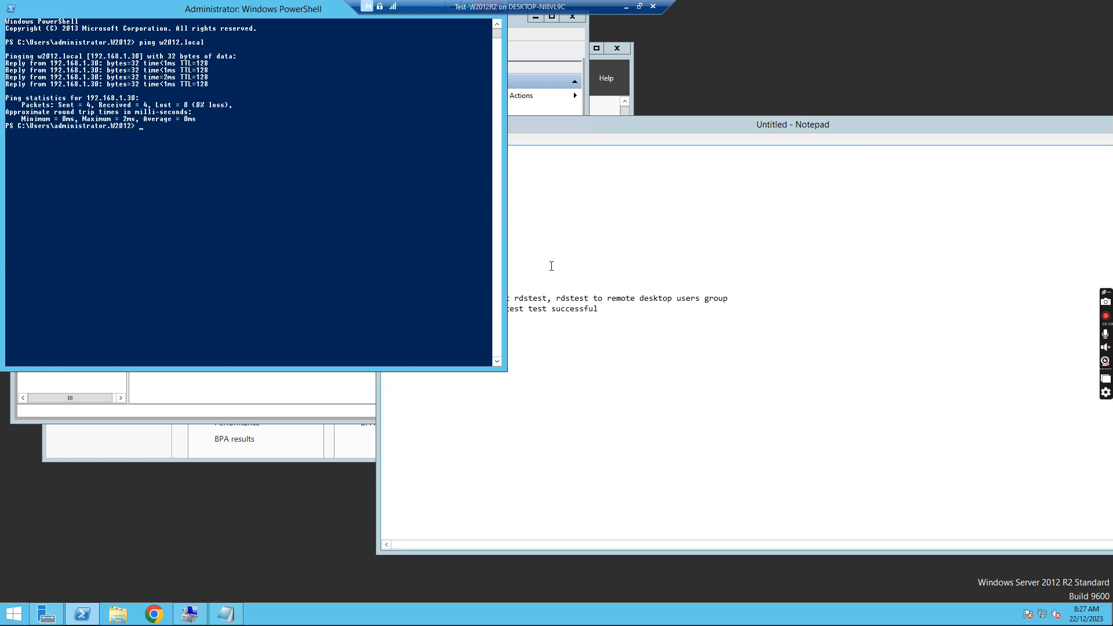
pyautogui.click(701, 228)
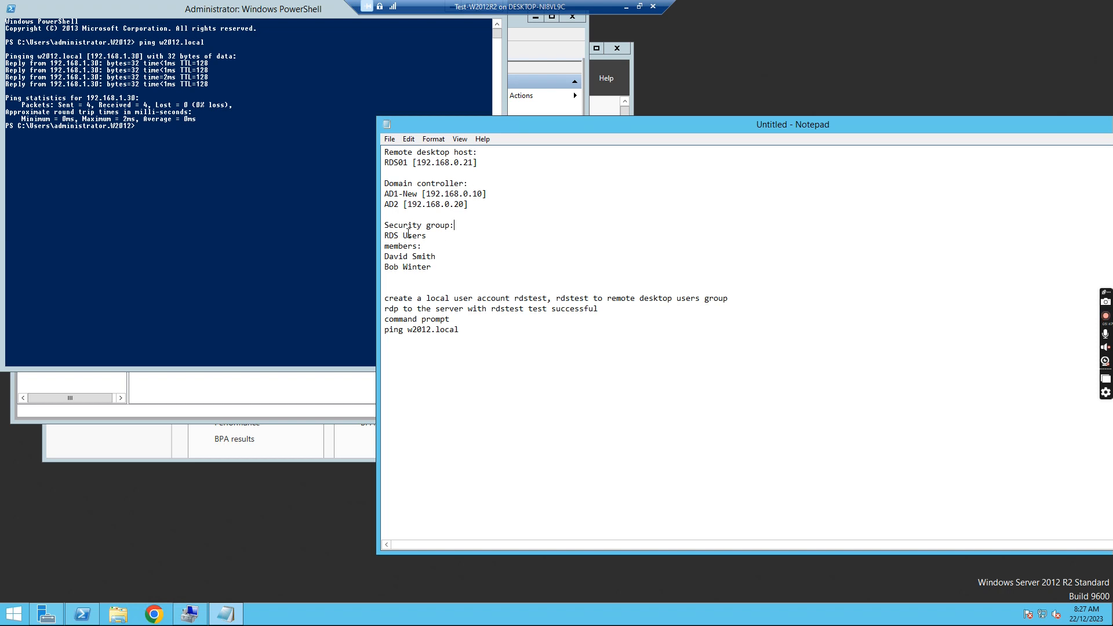
# - Below the ping line, add the note 'add rds01 from domain to local workgroup'
pyautogui.moveTo(428, 237); pyautogui.dragTo(389, 239)
pyautogui.moveTo(612, 298); pyautogui.dragTo(679, 303)
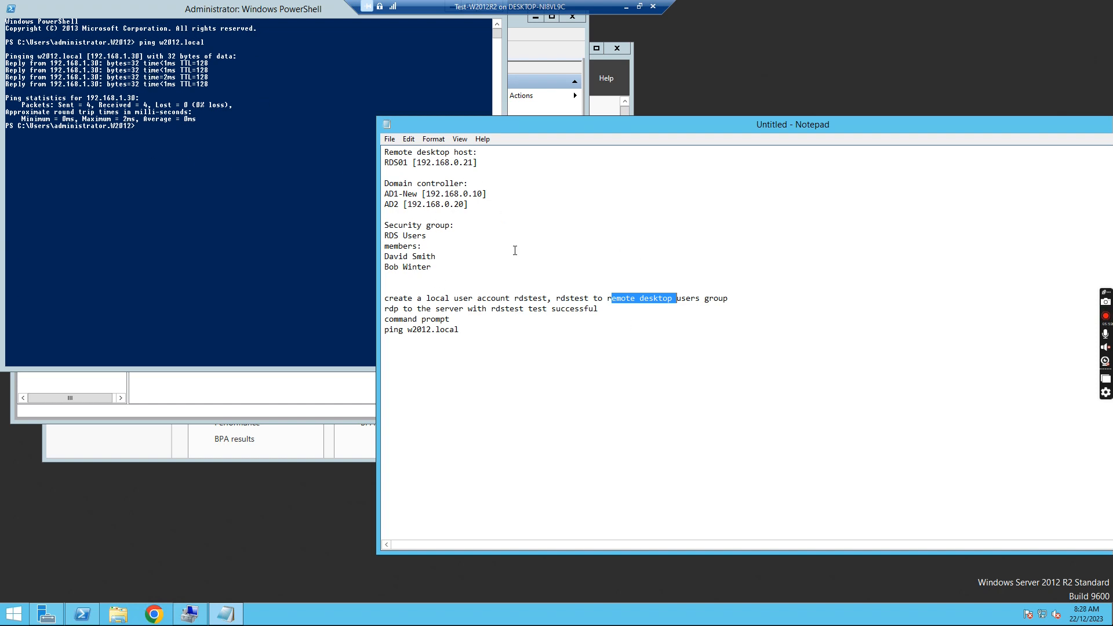
pyautogui.click(474, 328)
pyautogui.press('Return')
pyautogui.press('Return')
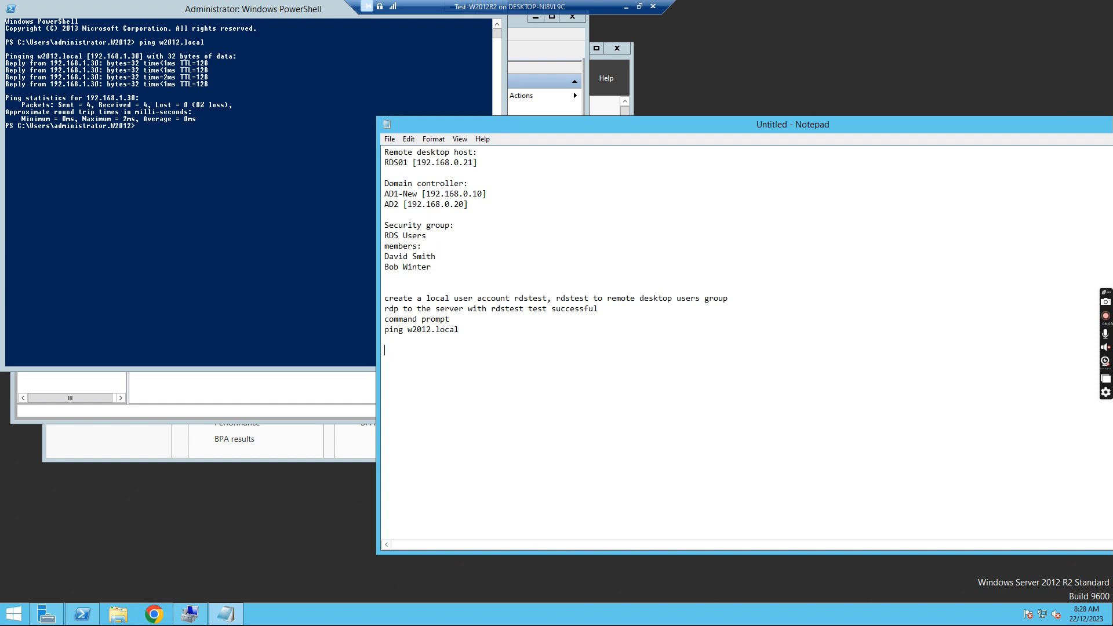
pyautogui.write('add')
pyautogui.write(' rs')
pyautogui.write('s01 f')
pyautogui.write('rom')
pyautogui.write(' domain to ')
pyautogui.write('local')
pyautogui.write(' work')
pyautogui.write('group')
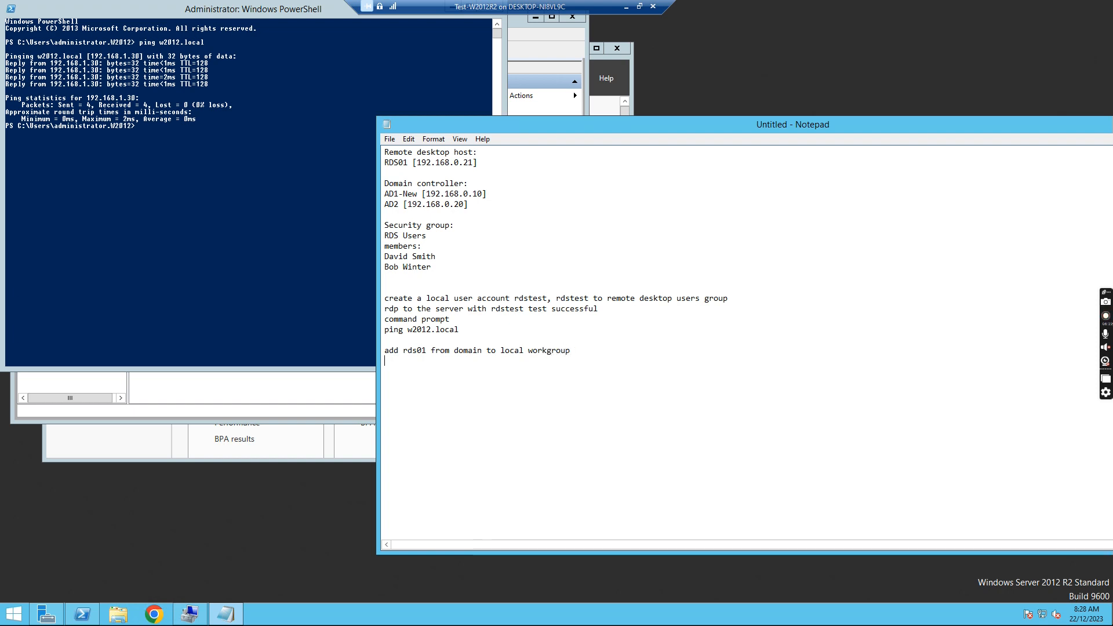
pyautogui.click(119, 615)
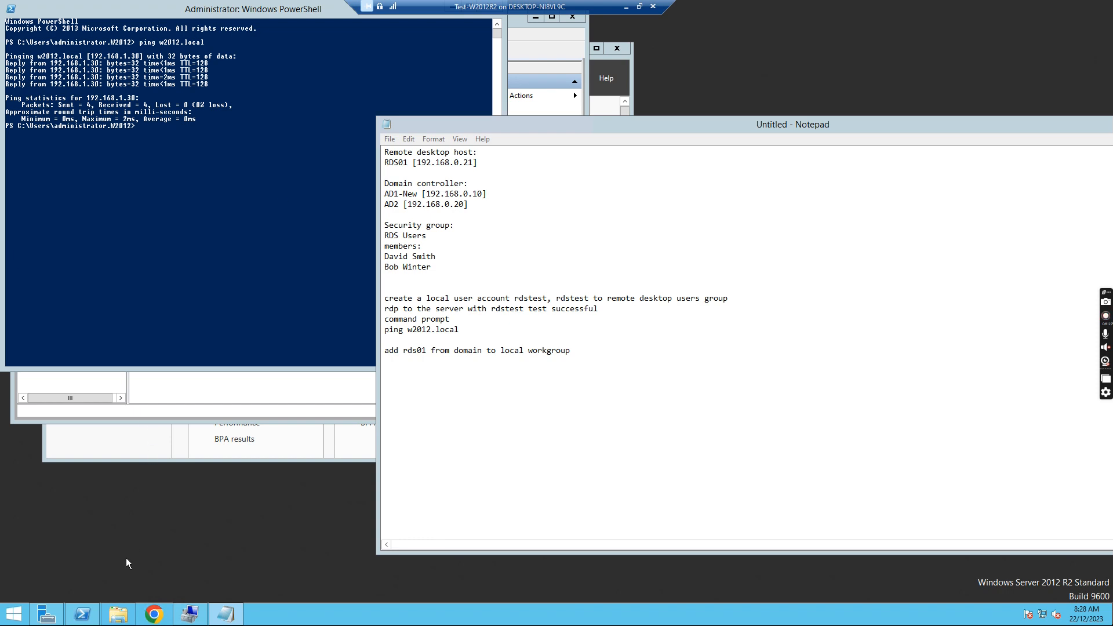
# - Reach Advanced system settings via Control Panel's small-icon view and the System page
pyautogui.click(120, 613)
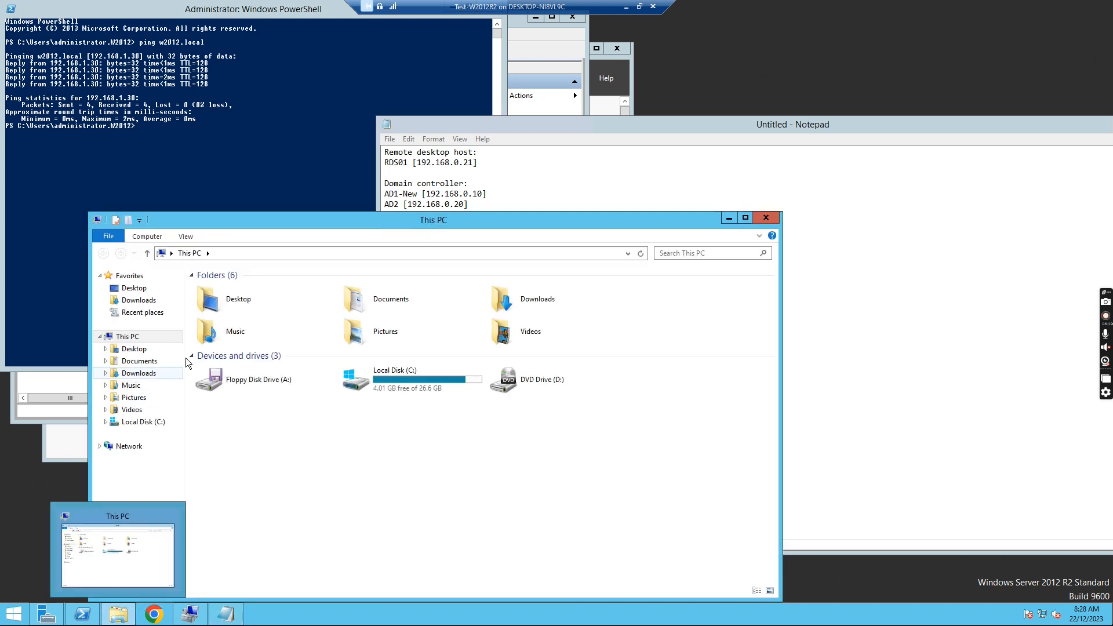
pyautogui.click(227, 252)
pyautogui.write('control panel')
pyautogui.press('Return')
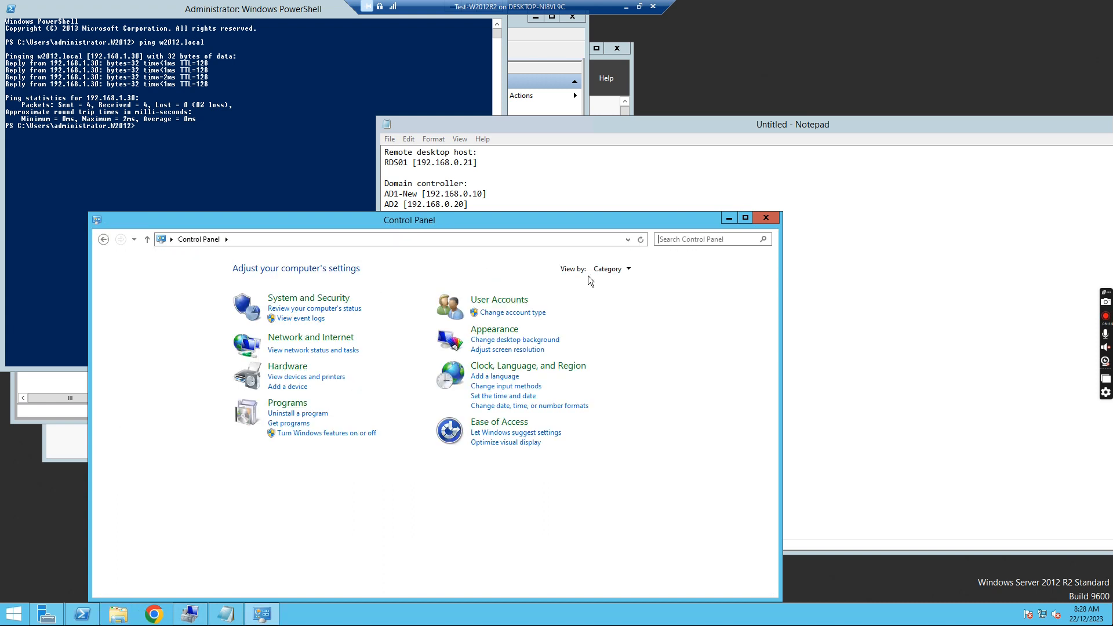
pyautogui.click(629, 271)
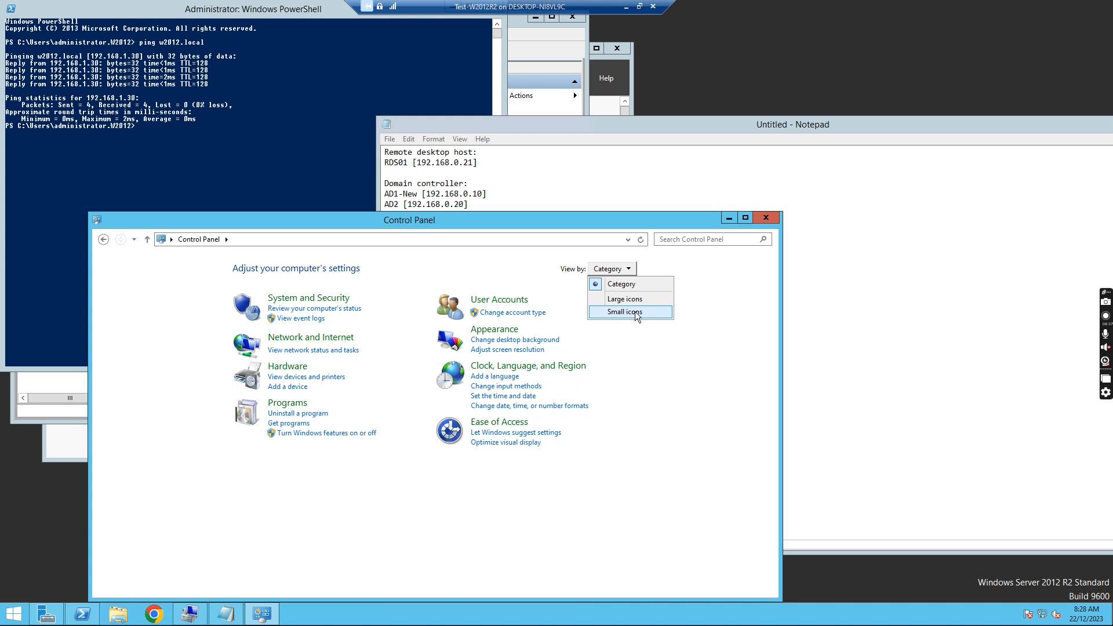
pyautogui.click(633, 312)
pyautogui.click(539, 396)
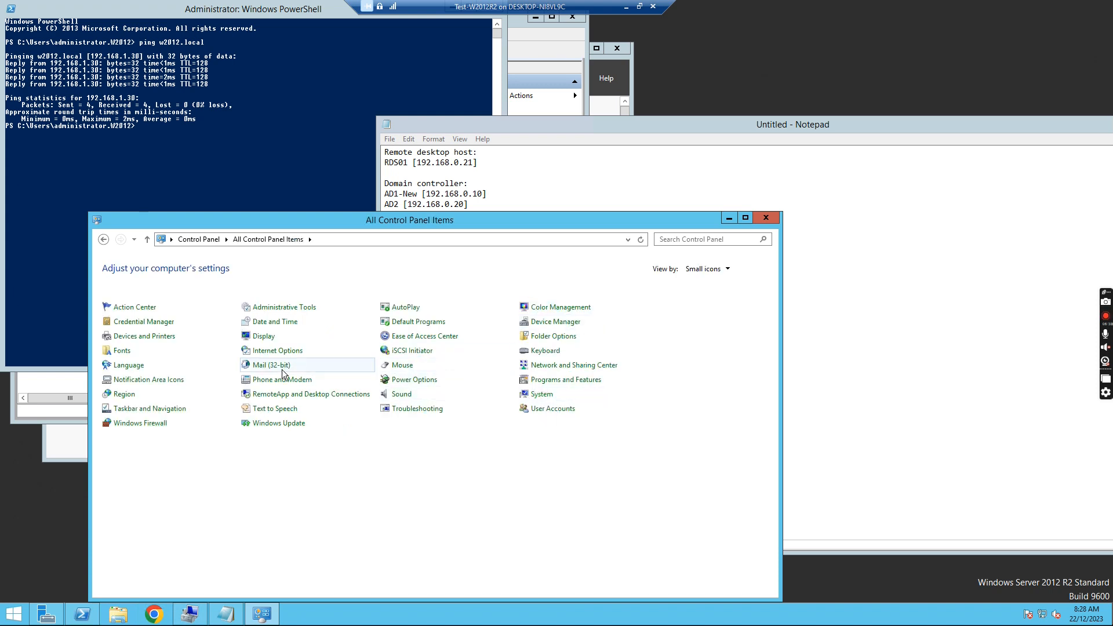
pyautogui.click(146, 312)
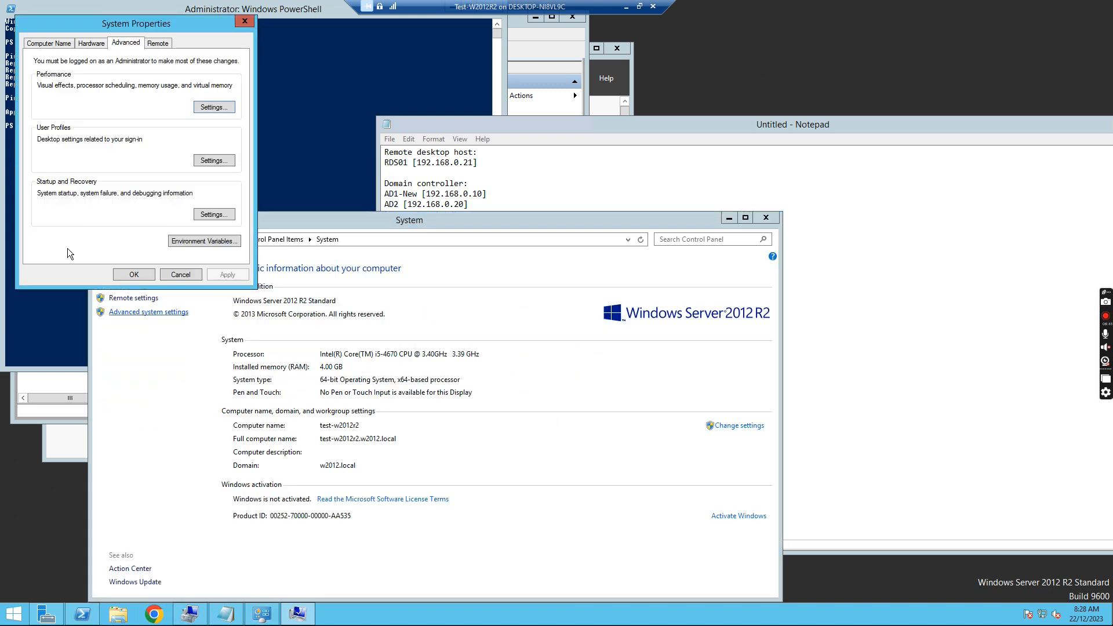
# - In Computer Name changes, try workgroup WORKGROUP, then keep membership in domain w2012.local
pyautogui.click(47, 43)
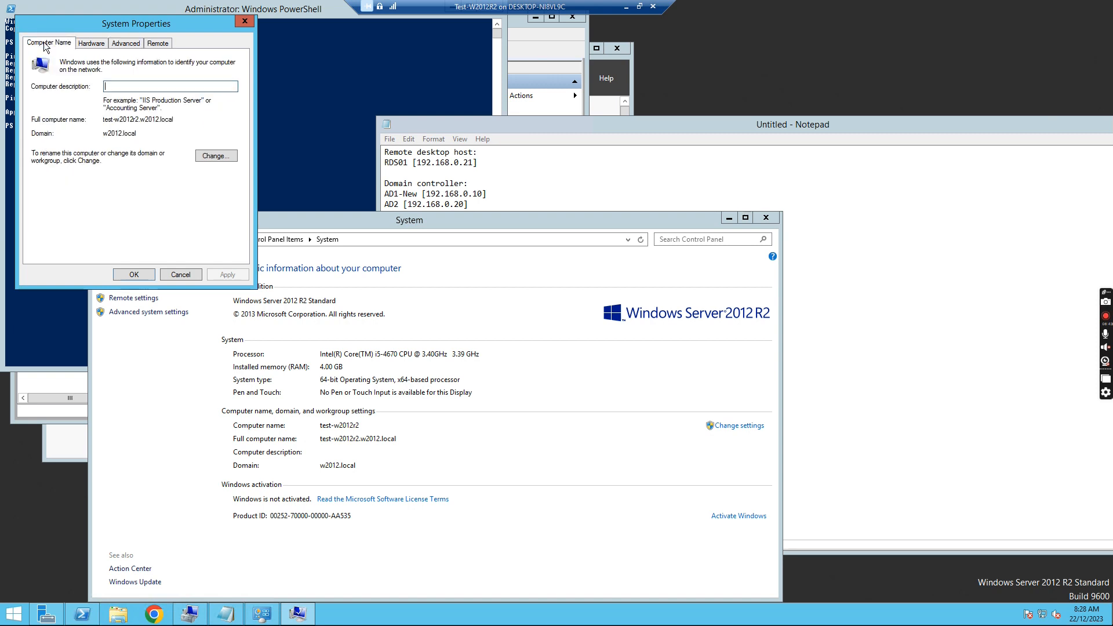
pyautogui.click(217, 156)
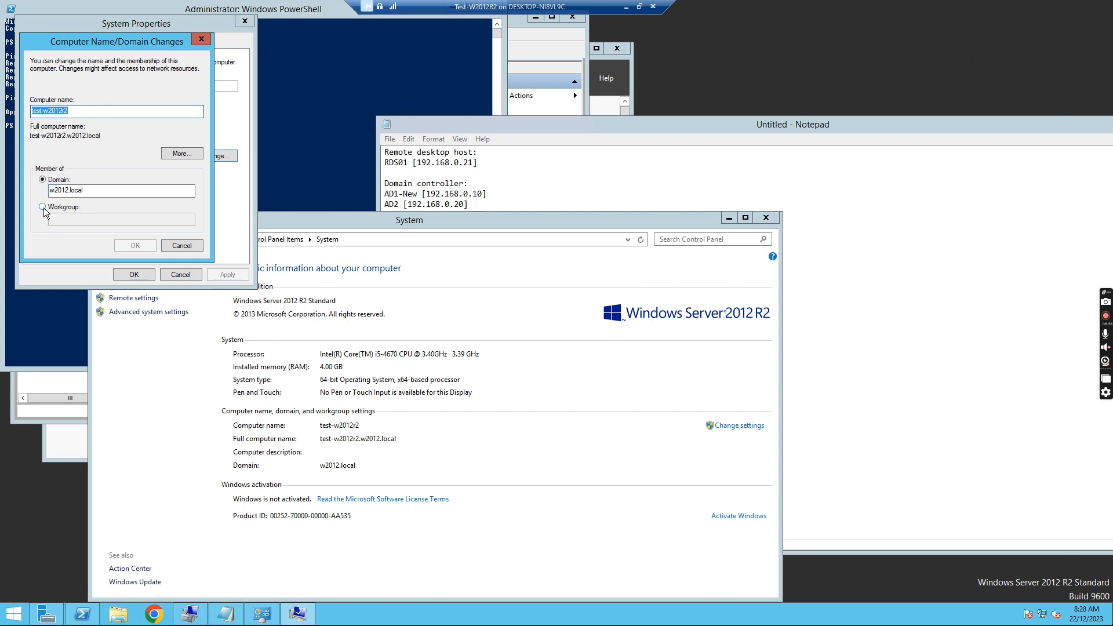
pyautogui.click(43, 207)
pyautogui.click(71, 219)
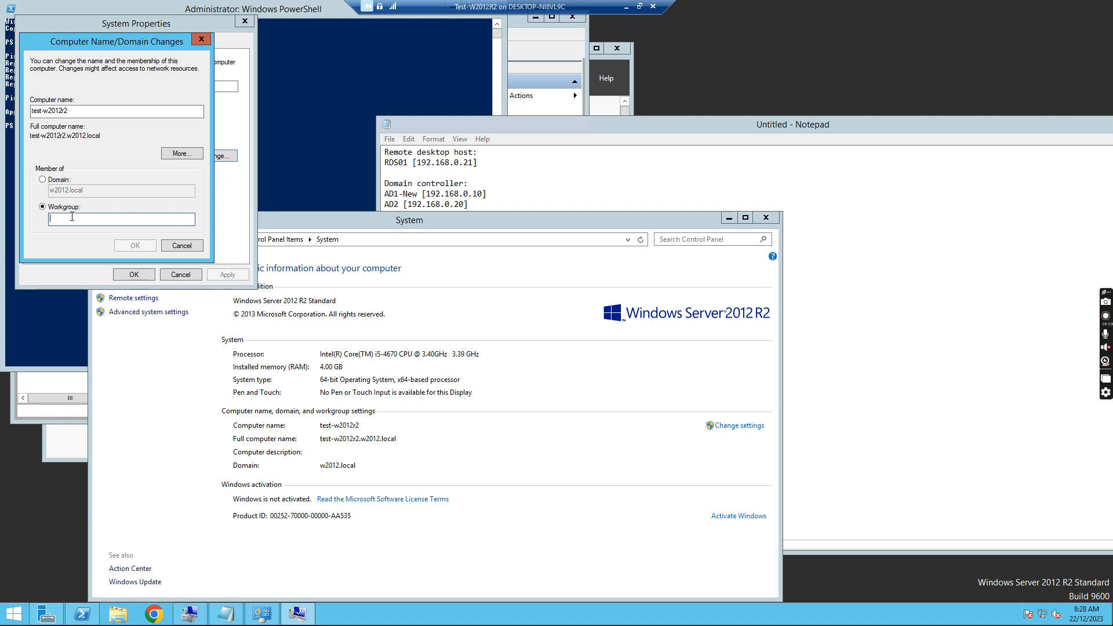
pyautogui.write('WORKGROUP')
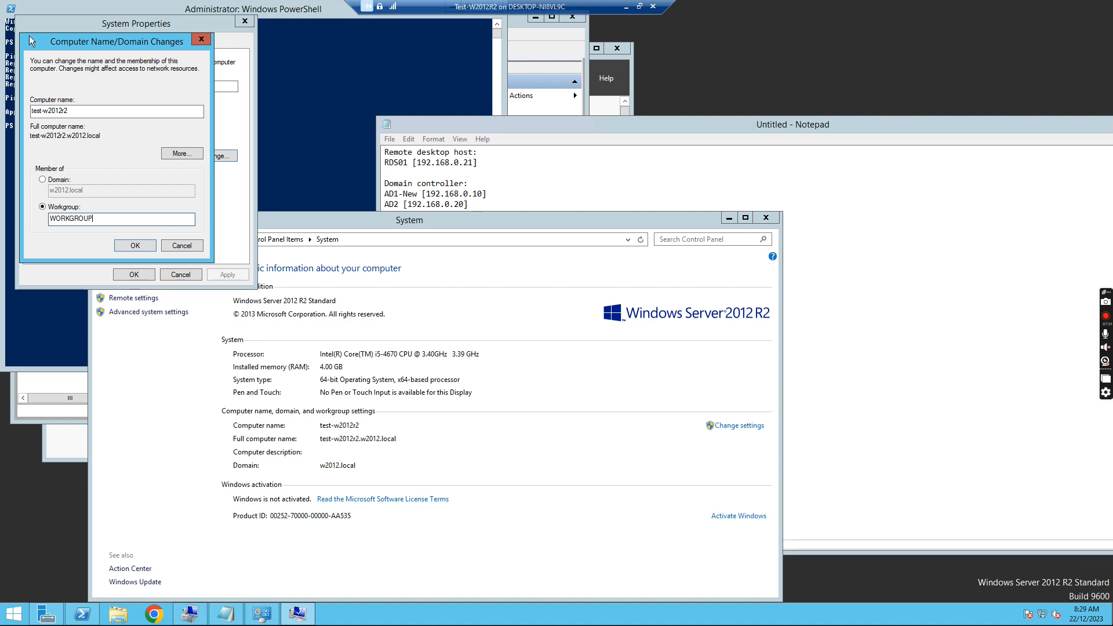
pyautogui.click(44, 181)
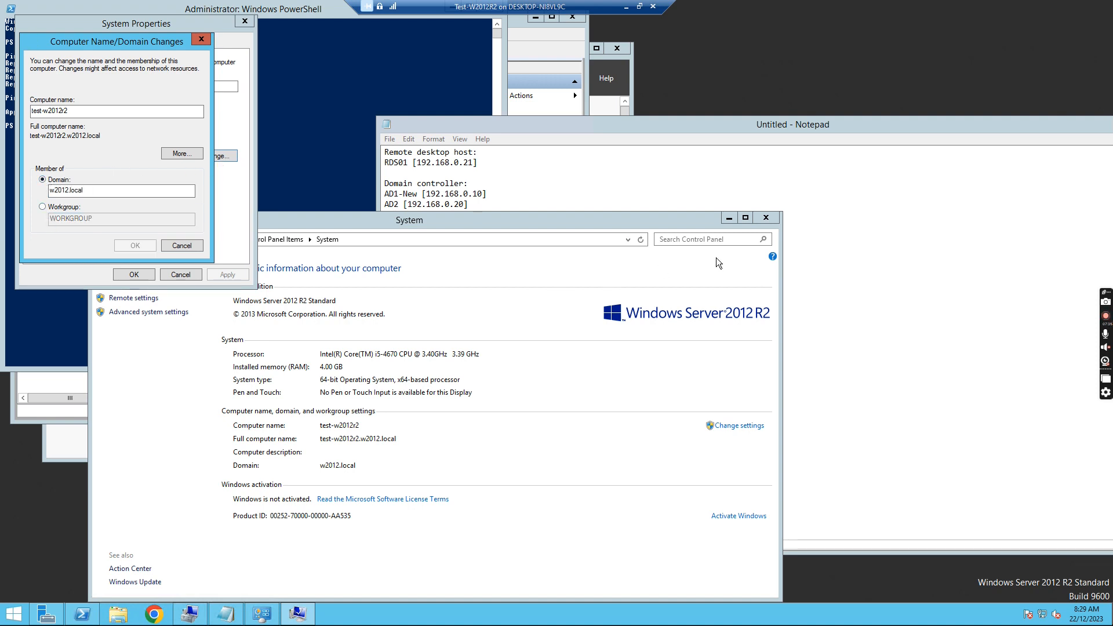
# - Log restarting the server and adding it back to domain w2012.local
pyautogui.click(861, 302)
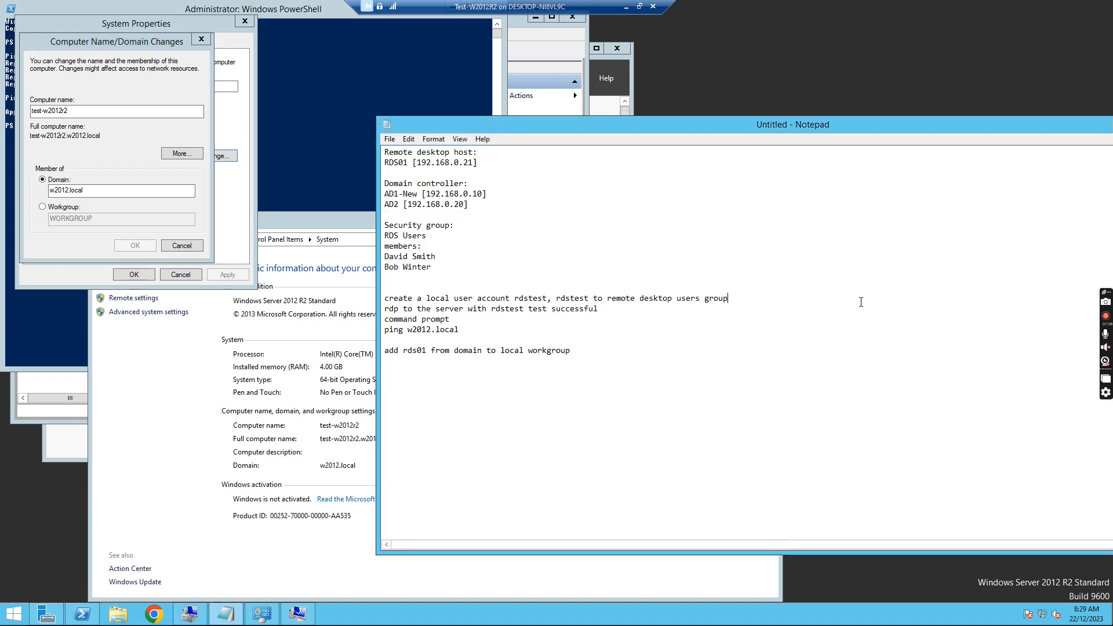
pyautogui.click(446, 378)
pyautogui.write('restart the server then a')
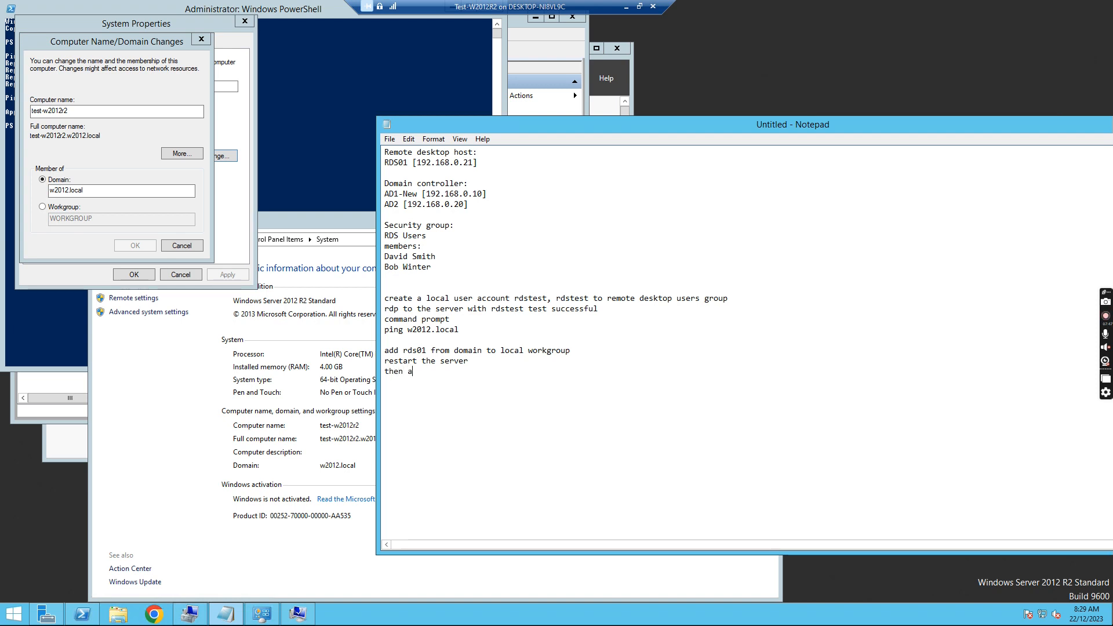
pyautogui.write('dde the server back to domain w2012.local')
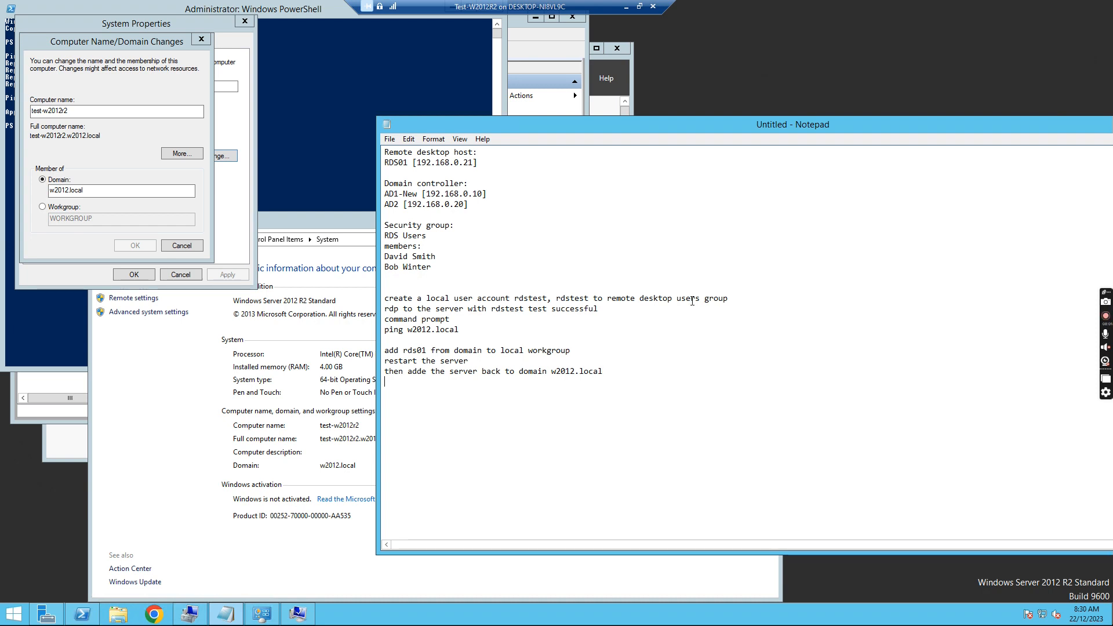
pyautogui.write('administrator')
pyautogui.press('Return')
# - Add the line 'could not communicate with DNS' followed by blank lines
pyautogui.write('ca')
pyautogui.press('BackSpace')
pyautogui.write('ount')
pyautogui.press('BackSpace')
pyautogui.press('BackSpace')
pyautogui.write('ld not c')
pyautogui.write('ou')
pyautogui.press('BackSpace')
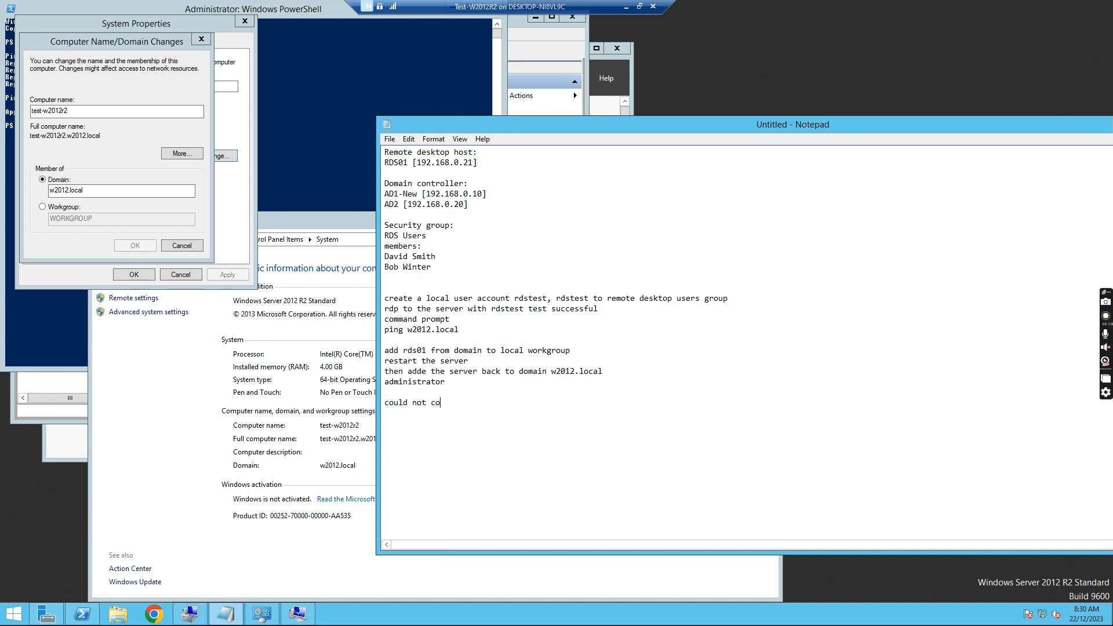
pyautogui.write('mmunicate t')
pyautogui.write('ith DNS')
pyautogui.press('Return')
pyautogui.press('Up')
pyautogui.press('Up')
pyautogui.press('Up')
pyautogui.press('Return')
# - Add the note lines 'shutdown AD2' and 'add the rds01 to w2012.local domain'
pyautogui.write('shutdown D')
pyautogui.write('D2')
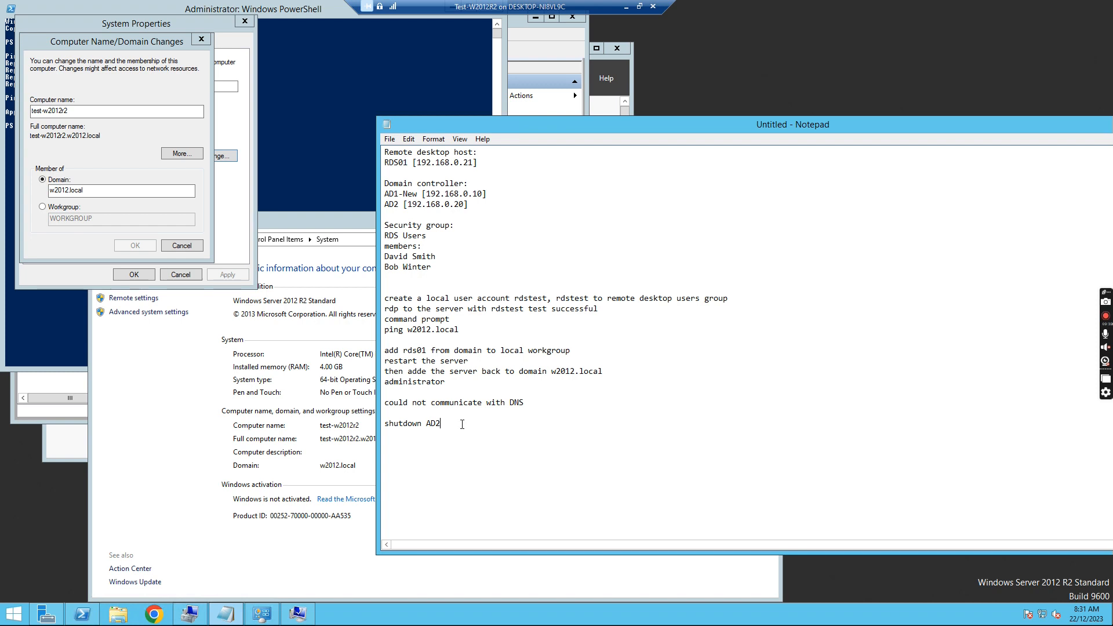
pyautogui.write('add the rds01 to w2012.local domain')
# - Copy the 'could not communicate with DNS' line to the end of the notes
pyautogui.click(385, 403)
pyautogui.moveTo(386, 403); pyautogui.dragTo(525, 403)
pyautogui.hotkey('ctrl', 'c')
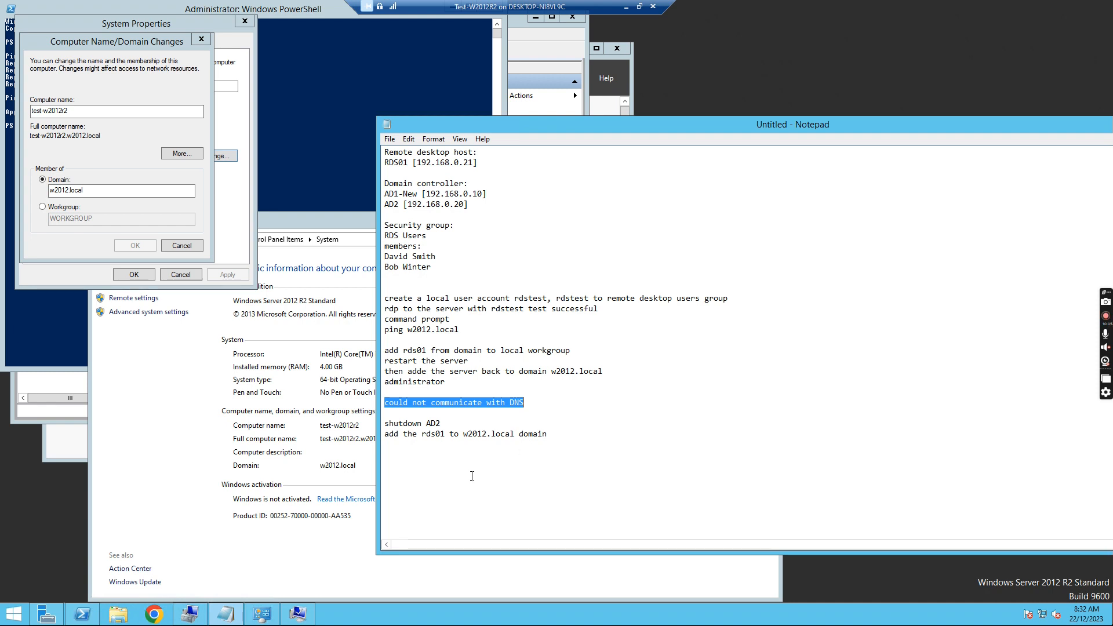
pyautogui.click(423, 458)
pyautogui.hotkey('ctrl', 'v')
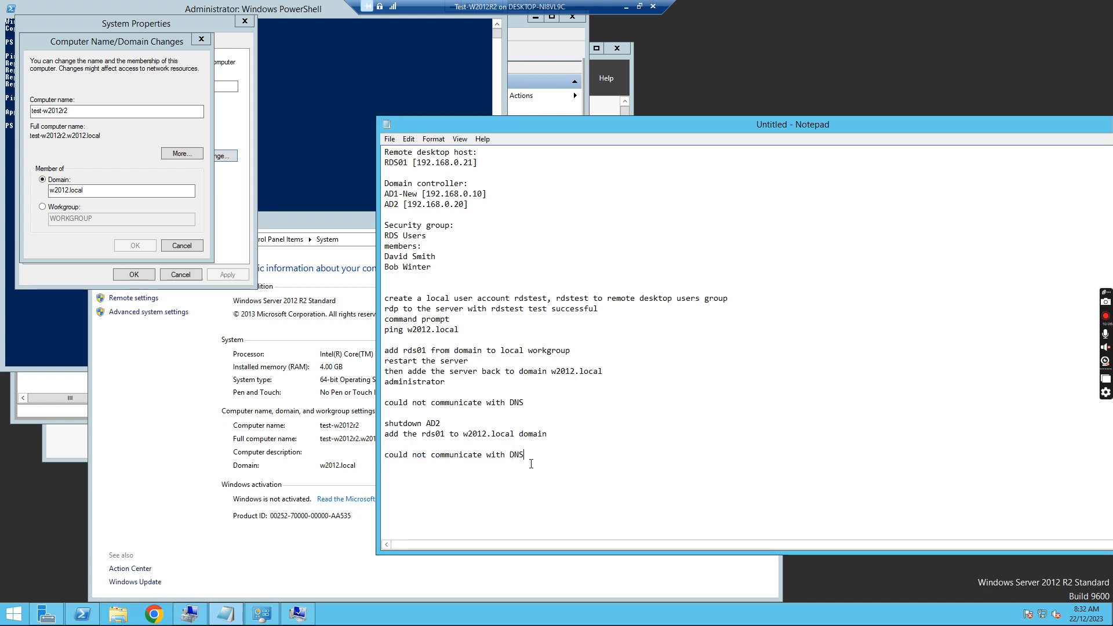
pyautogui.press('Return')
pyautogui.press('Return')
# - Add the lines 'turn the power on for AD2' and 'power off AD1-New'
pyautogui.write('tu')
pyautogui.press('BackSpace')
pyautogui.press('BackSpace')
pyautogui.write('turn the pow')
pyautogui.write('er on')
pyautogui.write(' for ')
pyautogui.write('AD')
pyautogui.write('2')
pyautogui.write('power')
pyautogui.write(' off ')
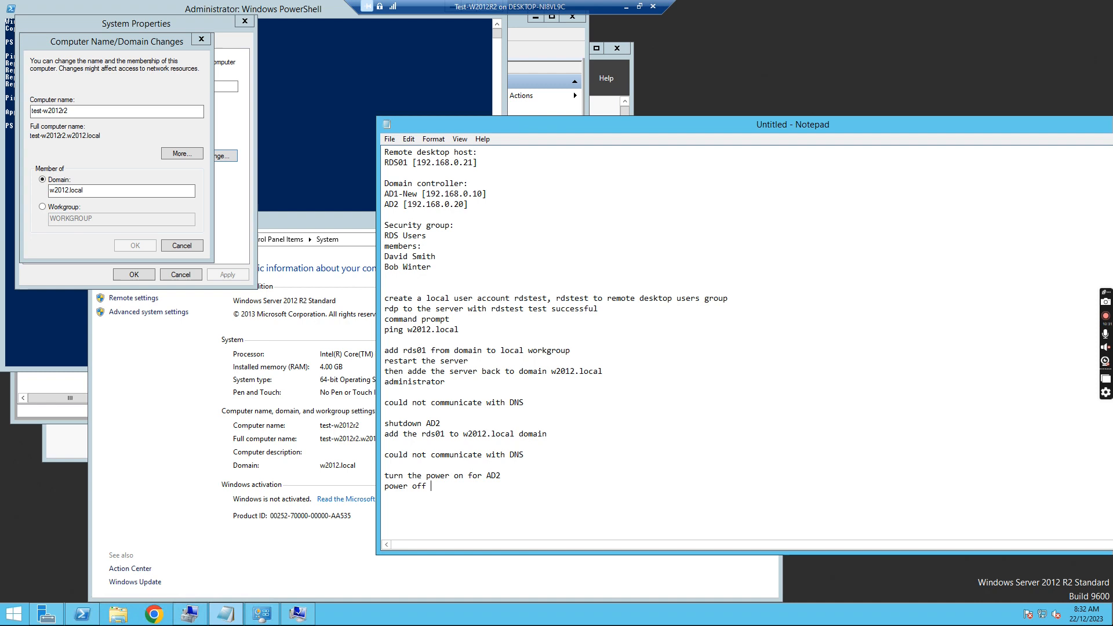
pyautogui.write('AD1-New')
pyautogui.press('Return')
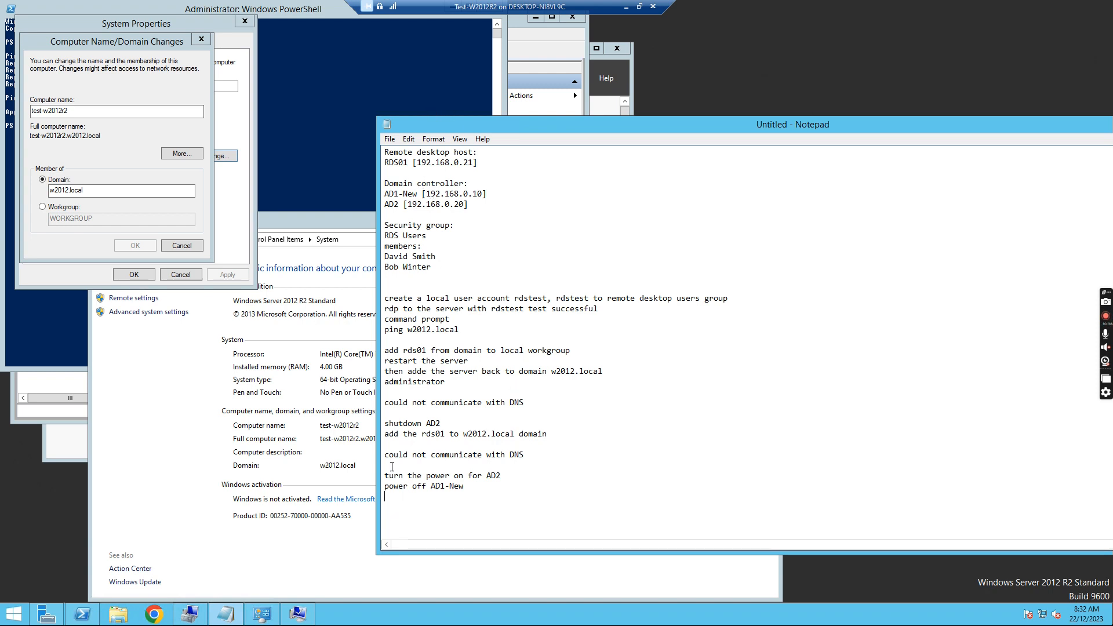
pyautogui.moveTo(384, 434); pyautogui.dragTo(546, 435)
pyautogui.hotkey('ctrl', 'c')
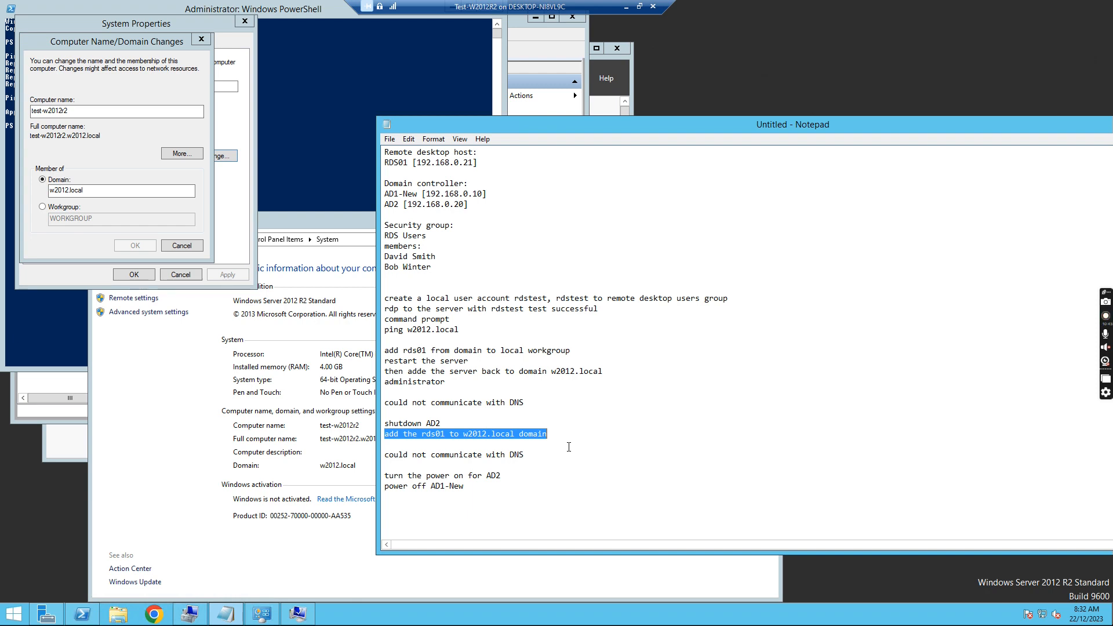
# - Paste 'add the rds01 to w2012.local domain' below 'power off AD1-New', then note success and RDP working for both users
pyautogui.click(387, 507)
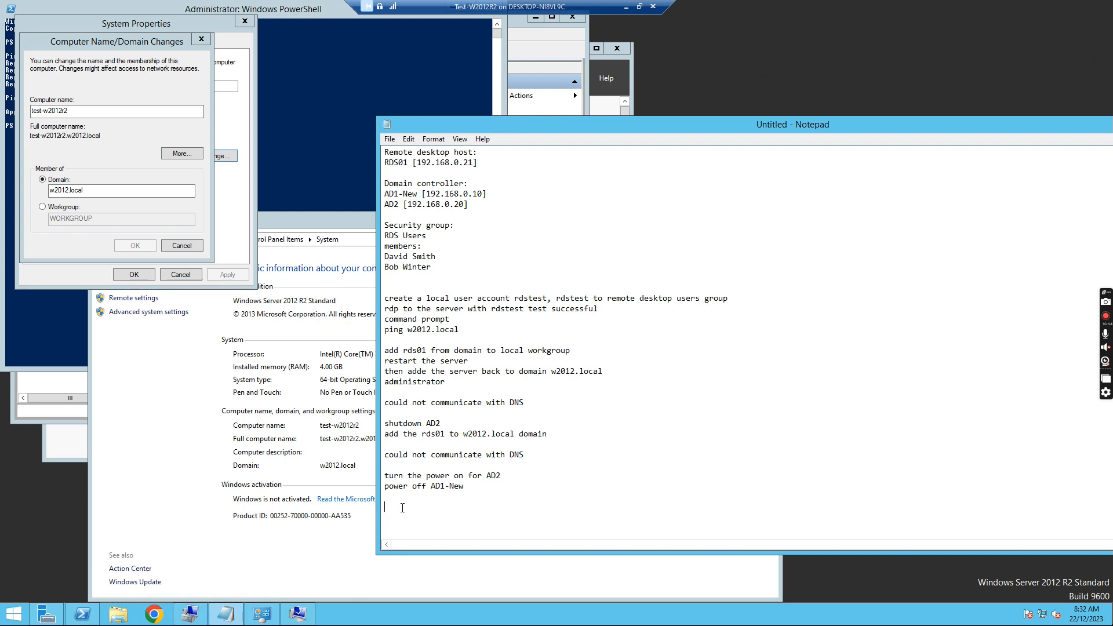
pyautogui.hotkey('ctrl', 'v')
pyautogui.write('it')
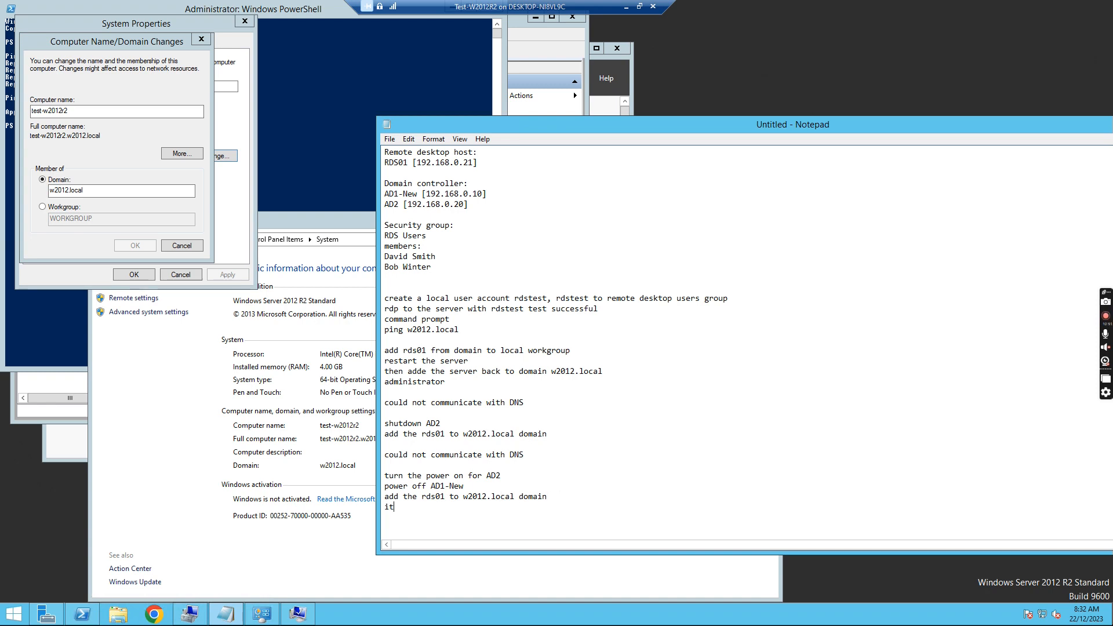
pyautogui.write(' is successful')
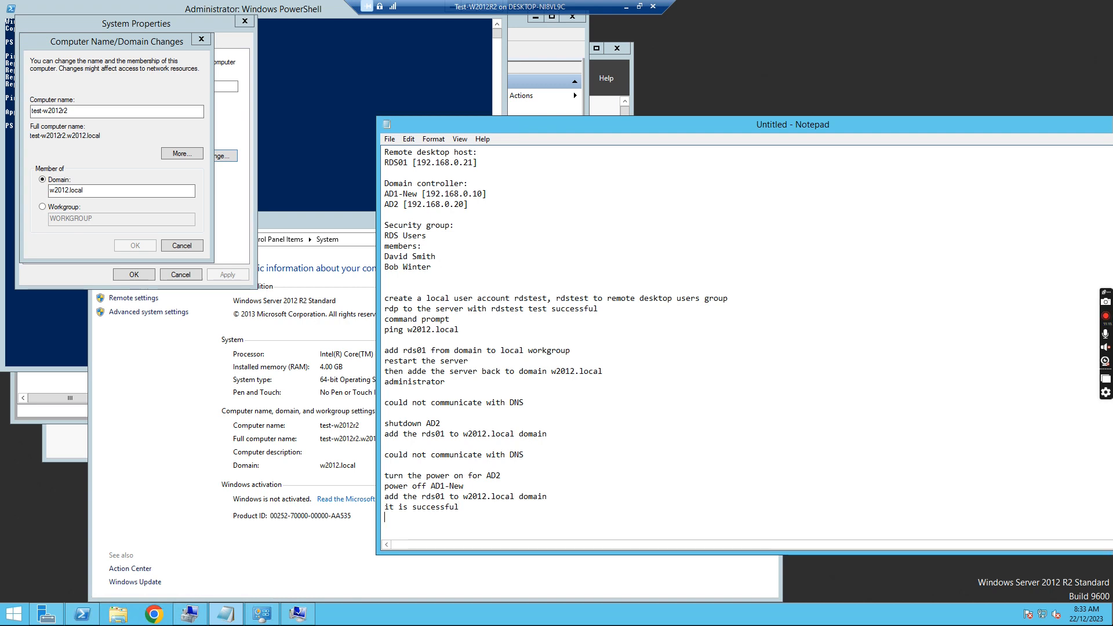
pyautogui.write('rdp to r')
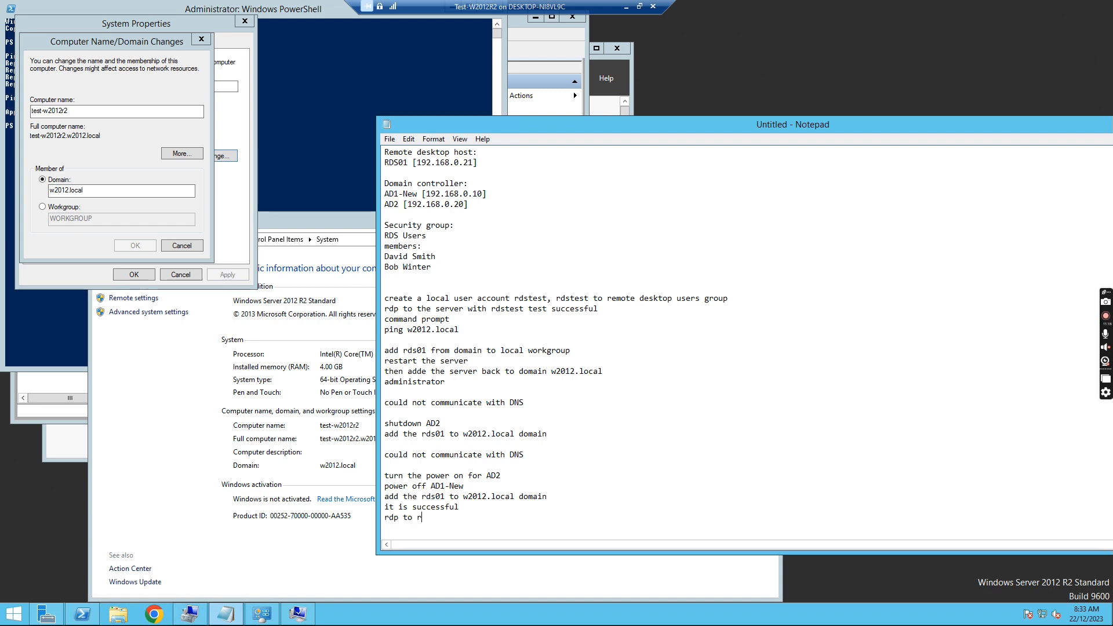
pyautogui.write('ss01 with david and bob fi')
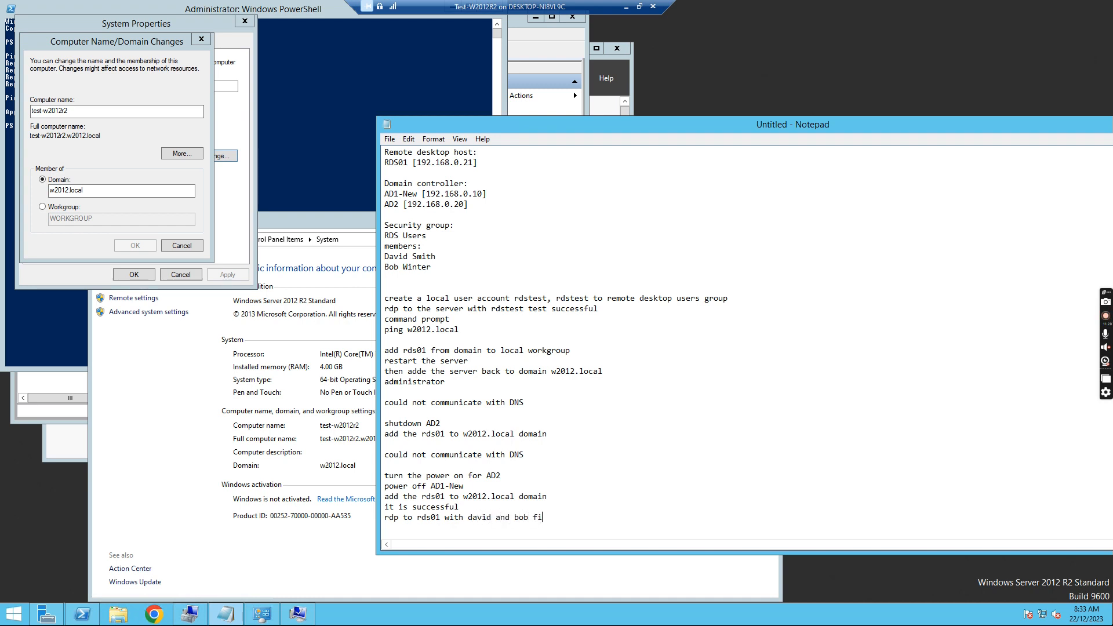
pyautogui.write('ne.')
# - Add the line 'AD1-New dc is playing up' to the log
pyautogui.press('Return')
pyautogui.write('AD1-')
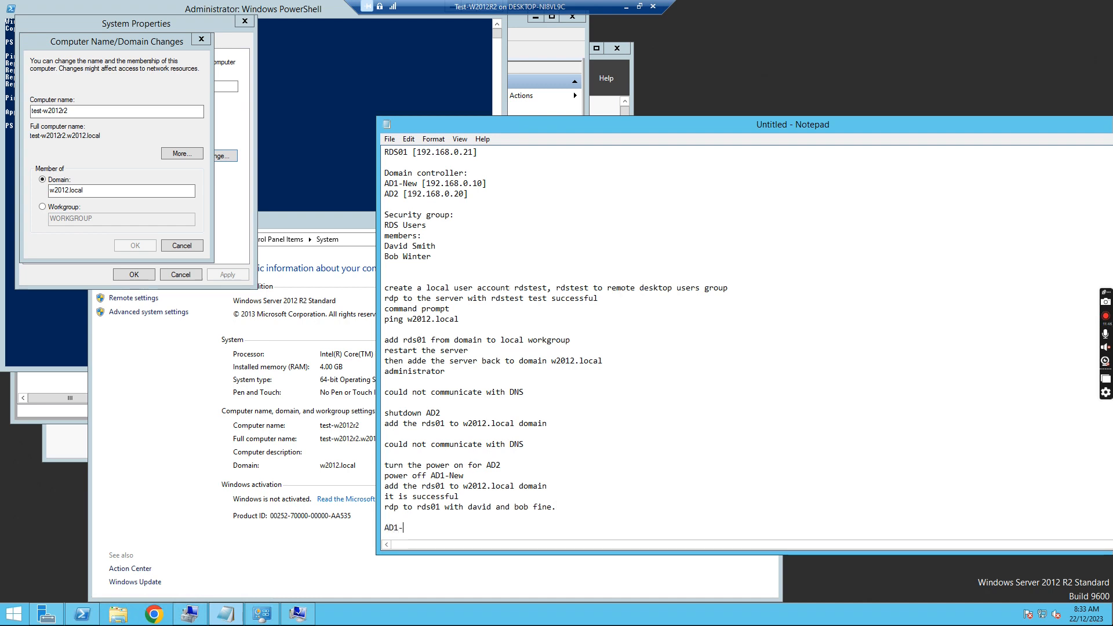
pyautogui.write('New dc is playing up')
pyautogui.press('Return')
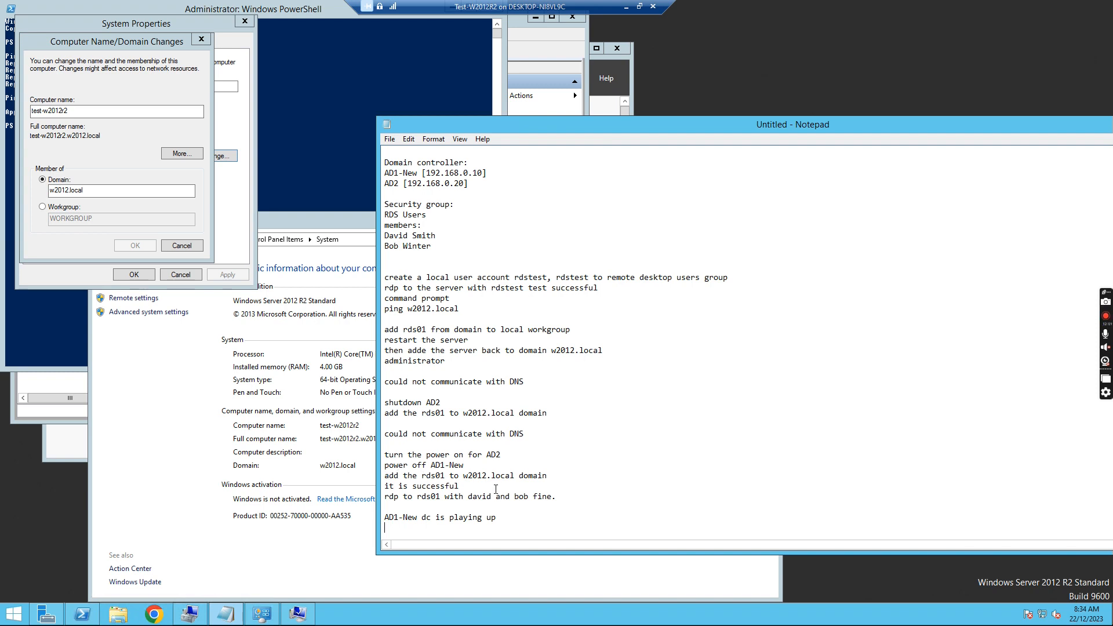
# - Select the AD1-New note words, undo a change, then select the 'power off AD1-New' line
pyautogui.click(383, 519)
pyautogui.moveTo(410, 519); pyautogui.dragTo(484, 514)
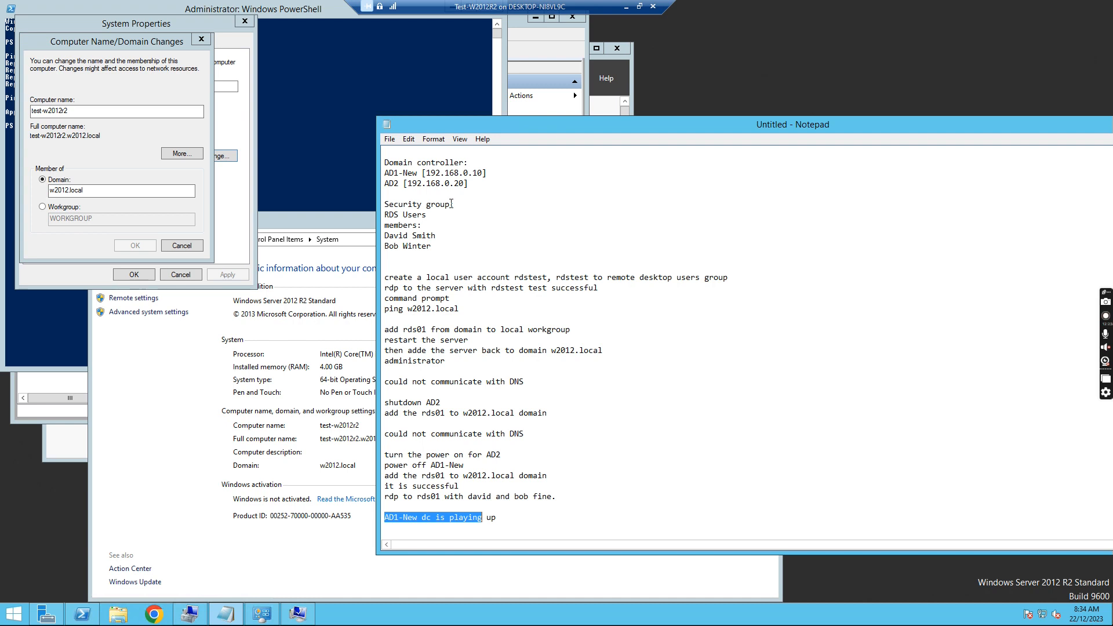
pyautogui.hotkey('ctrl', 'z')
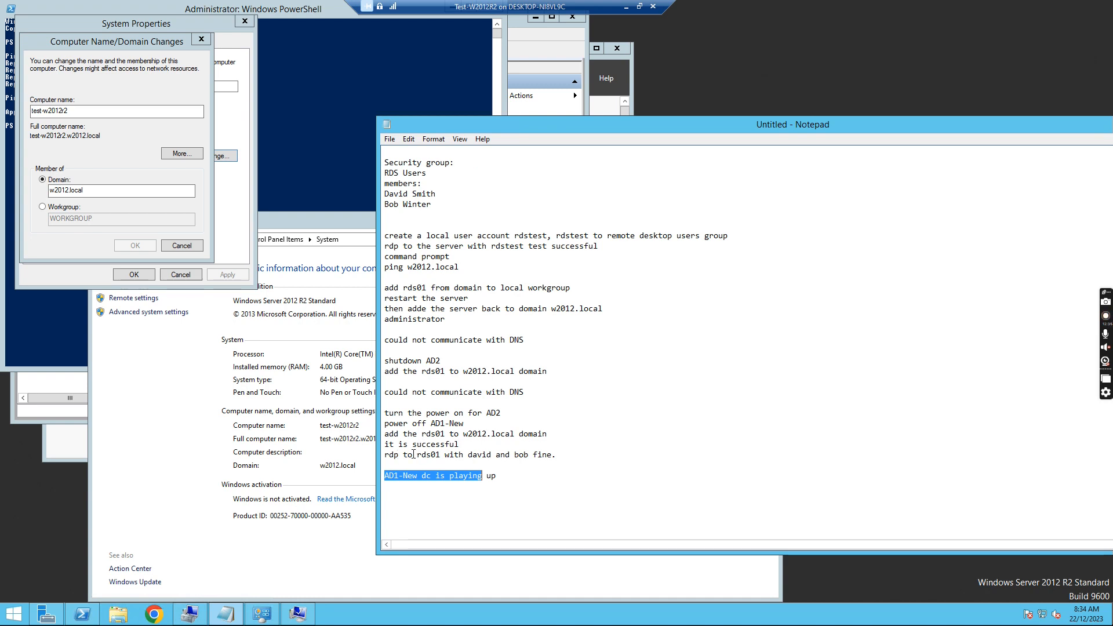
pyautogui.moveTo(389, 424); pyautogui.dragTo(468, 423)
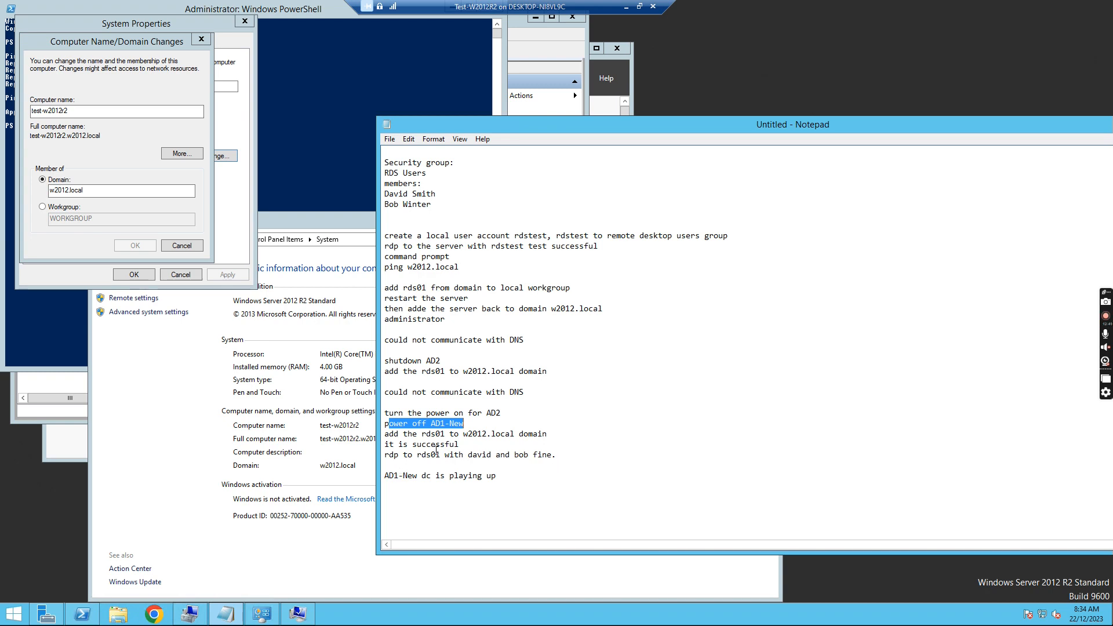
pyautogui.keyDown('shift'); pyautogui.click(385, 423); pyautogui.keyUp('shift')
# - Add the plan line 'remove AD1-New from w2012.local and then create a new vm and promote to domain controller'
pyautogui.click(479, 426)
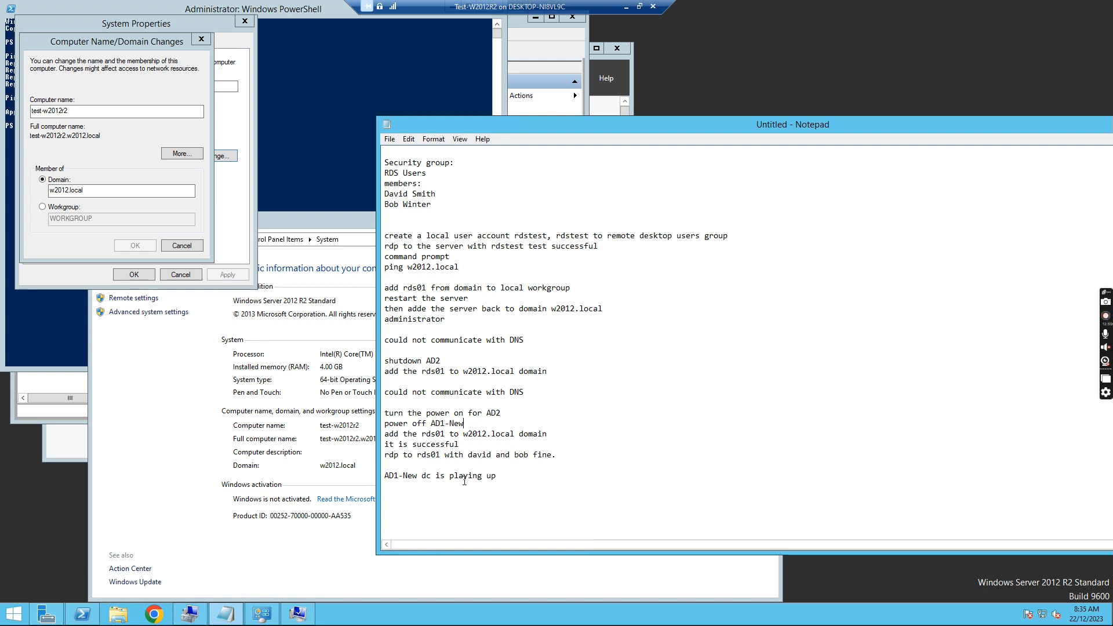
pyautogui.click(511, 489)
pyautogui.press('Return')
pyautogui.write('remove ')
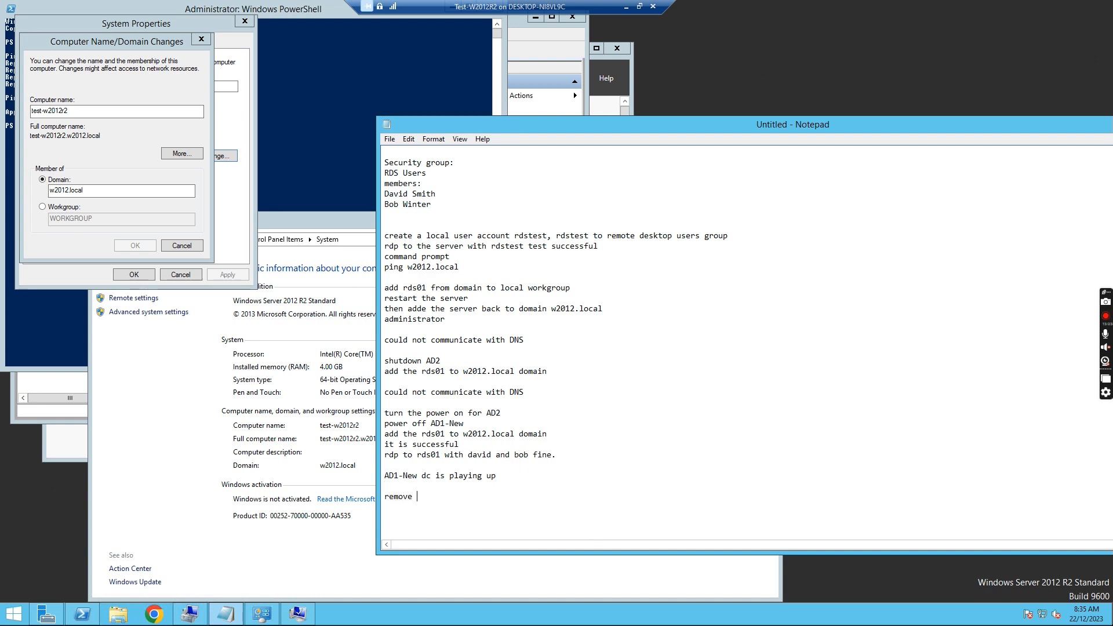
pyautogui.write('RD')
pyautogui.press('BackSpace')
pyautogui.press('BackSpace')
pyautogui.write('AD1-NEw')
pyautogui.press('BackSpace')
pyautogui.press('BackSpace')
pyautogui.write('ew from')
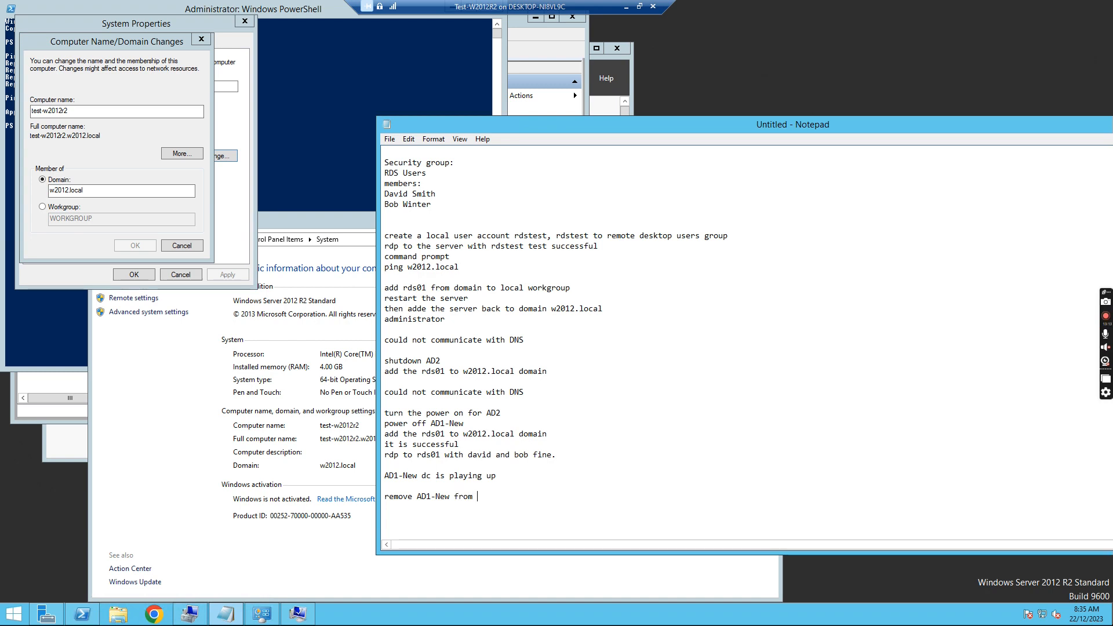
pyautogui.write(' wo')
pyautogui.press('BackSpace')
pyautogui.write('2012.local and then create a new ')
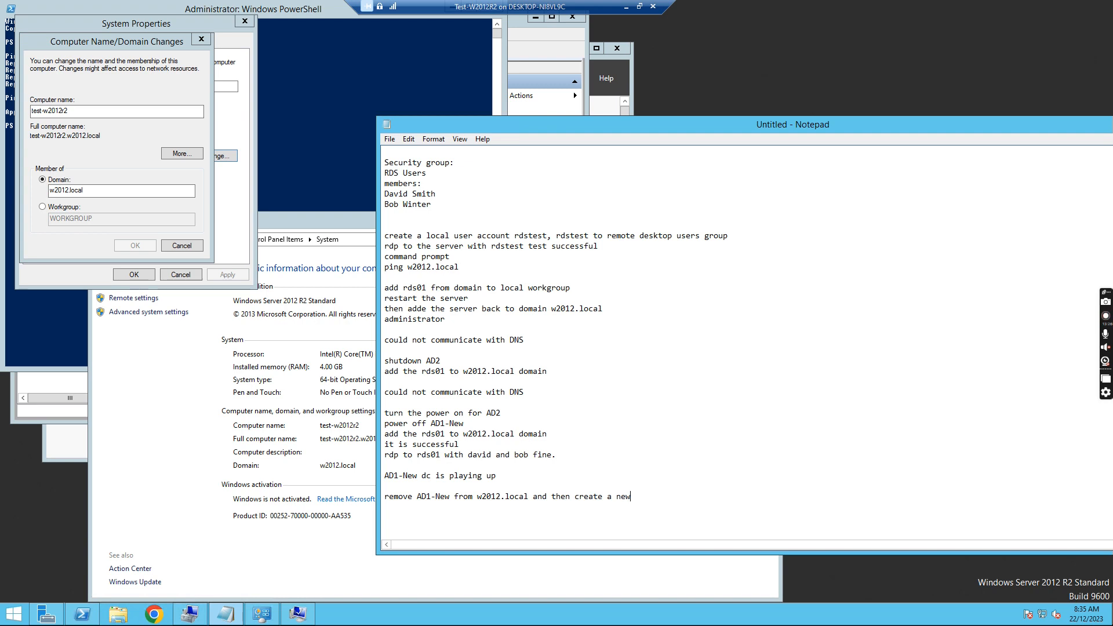
pyautogui.write('vm and')
pyautogui.write('promote to domain cont')
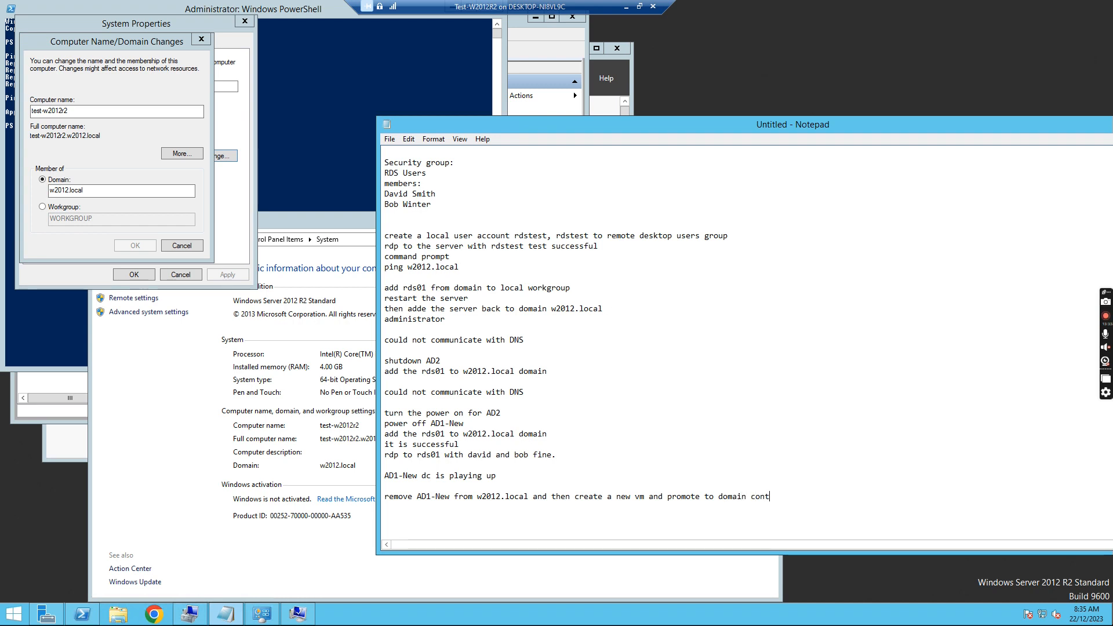
pyautogui.write('roller')
pyautogui.click(502, 474)
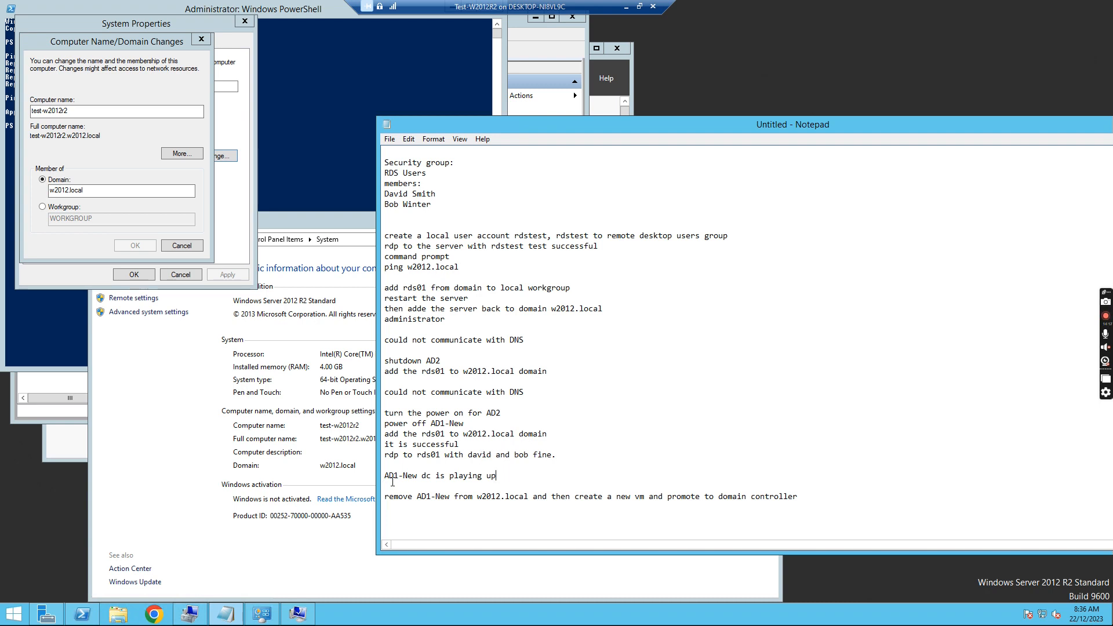